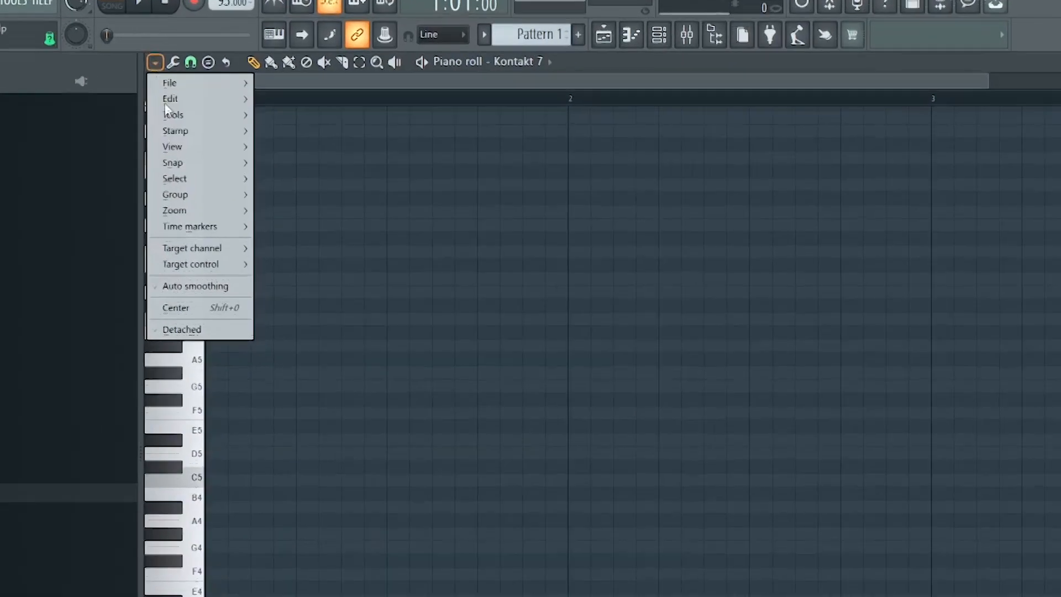
Stack long notes on each scale degree from C5 up to B5 at the start of the pattern.
mouse_move(188, 148)
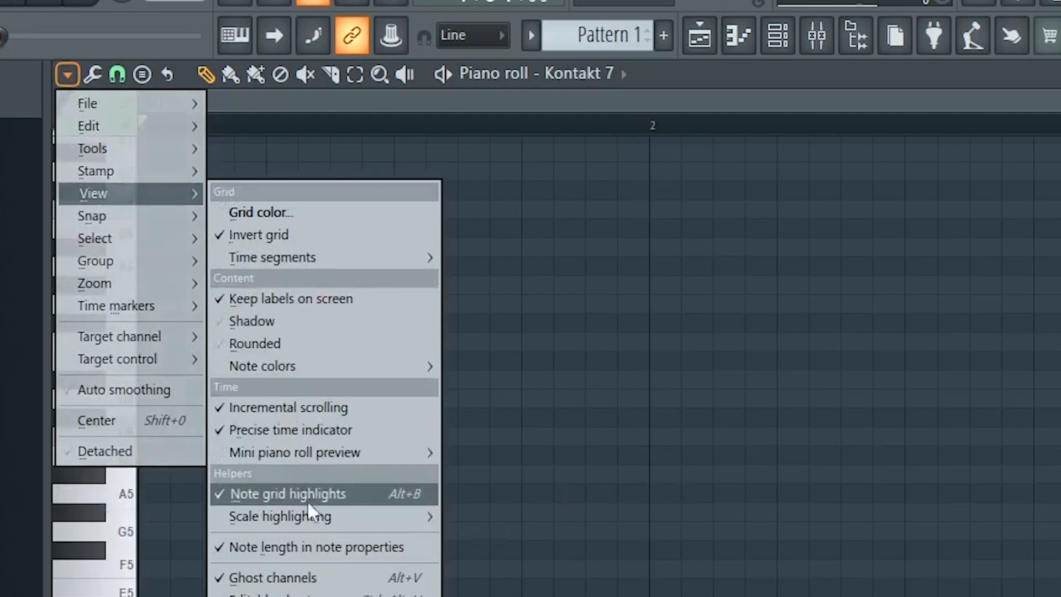
mouse_move(342, 516)
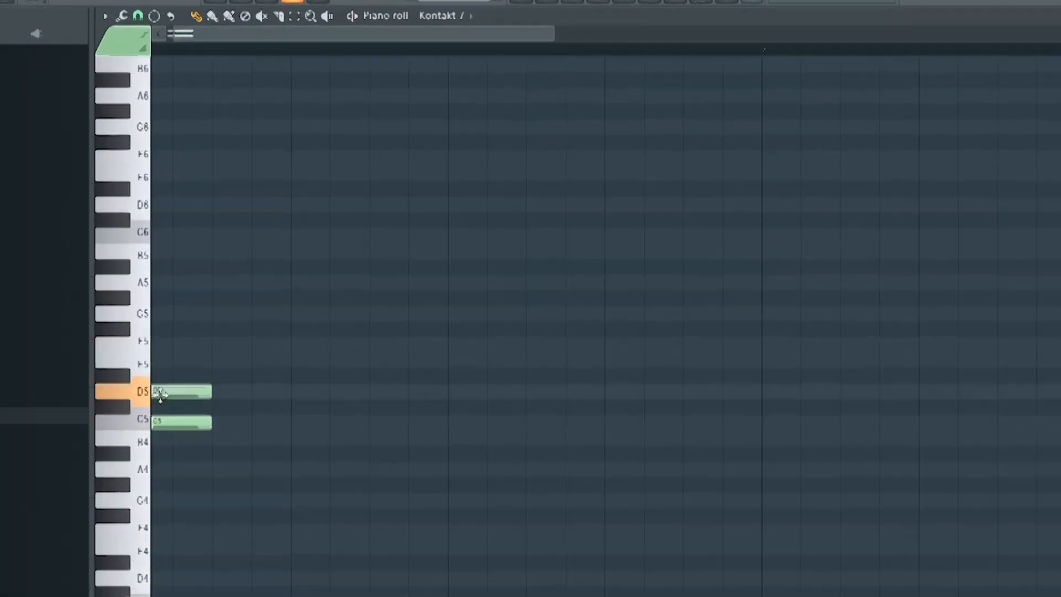
click(83, 386)
click(83, 406)
click(83, 350)
click(83, 310)
click(83, 272)
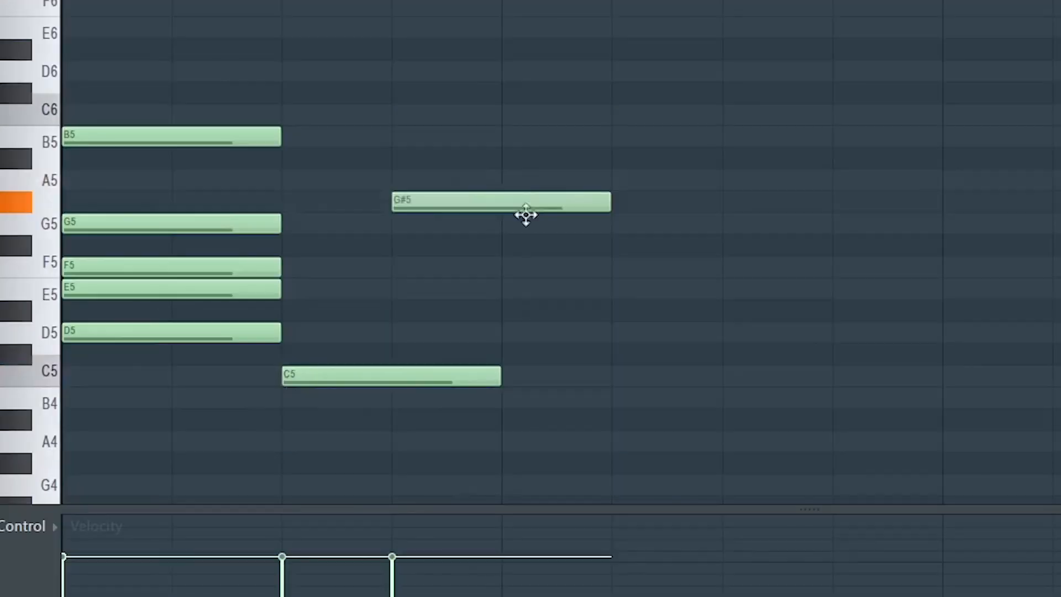
Spread the stacked notes across the bars in a new order and delete the leftover stacked notes.
drag(526, 215, 667, 182)
drag(249, 332, 860, 338)
drag(168, 223, 1029, 239)
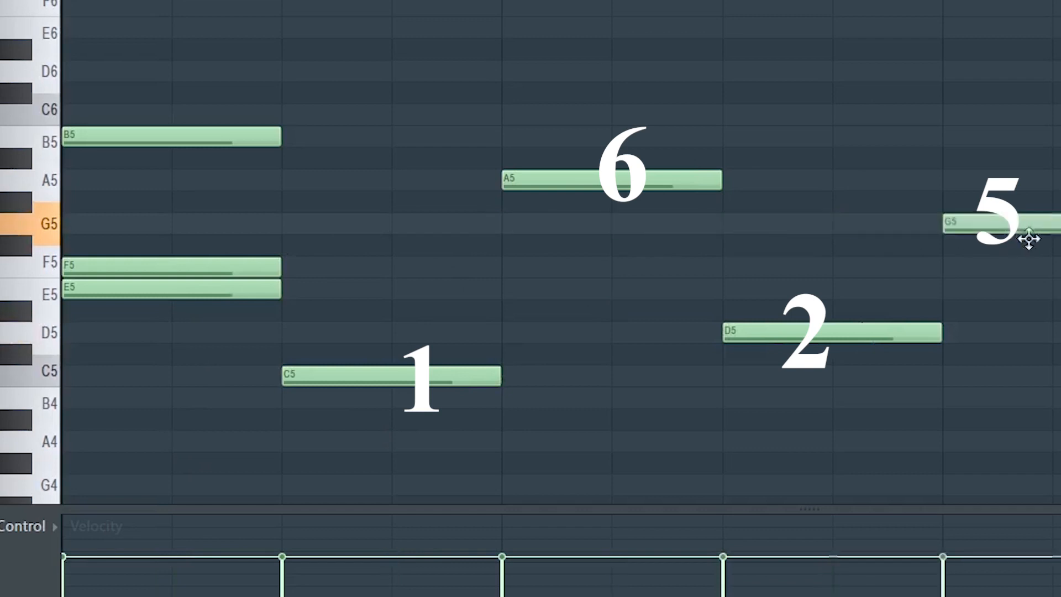
drag(167, 107, 161, 359)
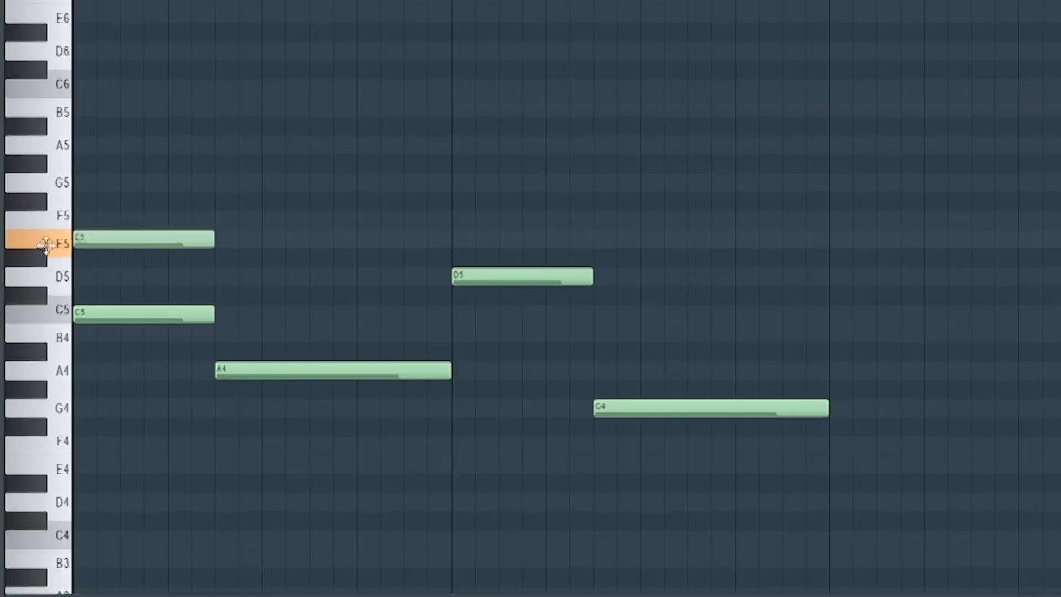
Add notes above each root to build C, A minor, D minor and G major triads.
click(75, 185)
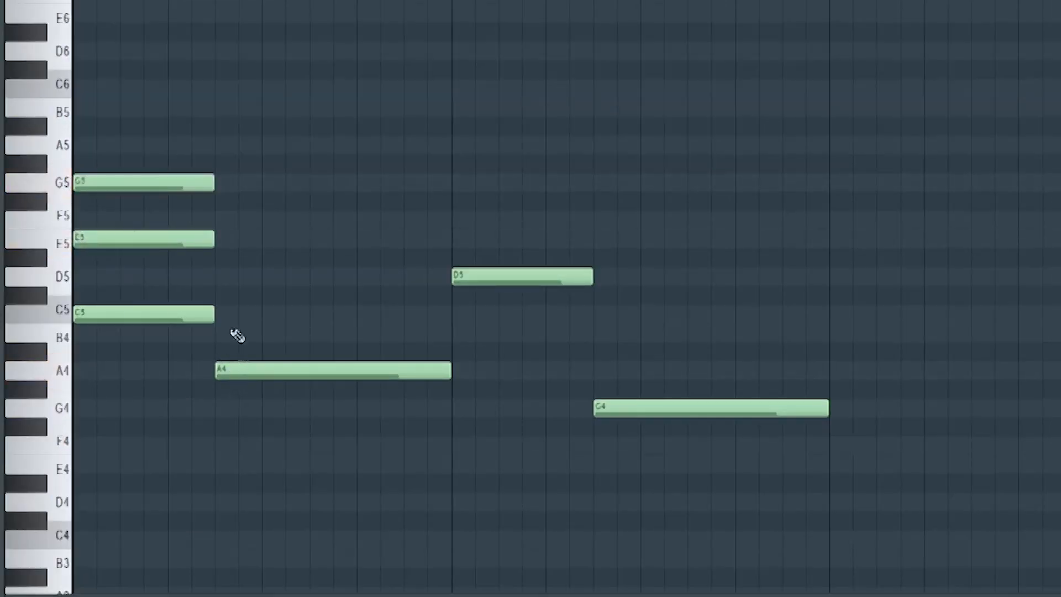
click(229, 314)
click(226, 239)
click(464, 220)
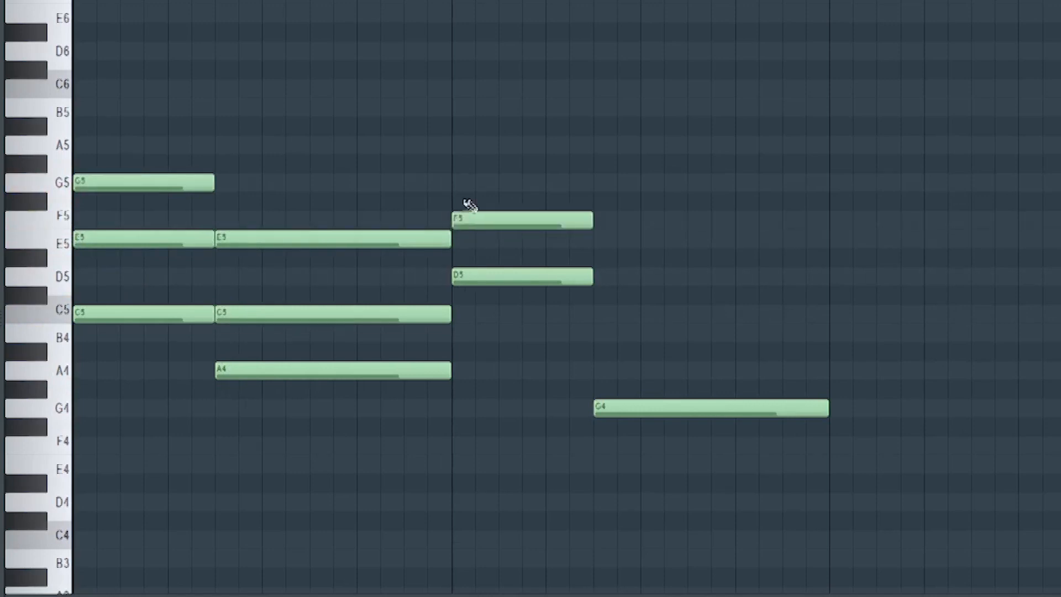
click(468, 145)
click(597, 336)
click(597, 275)
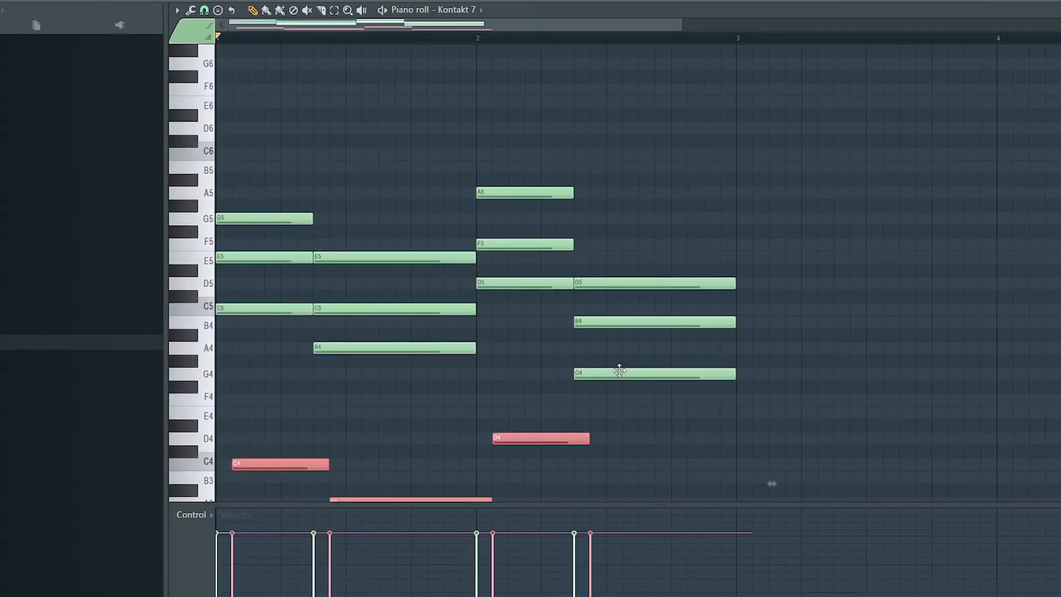
Select chord notes and raise them by an octave to form inversions.
ctrl+click(385, 233)
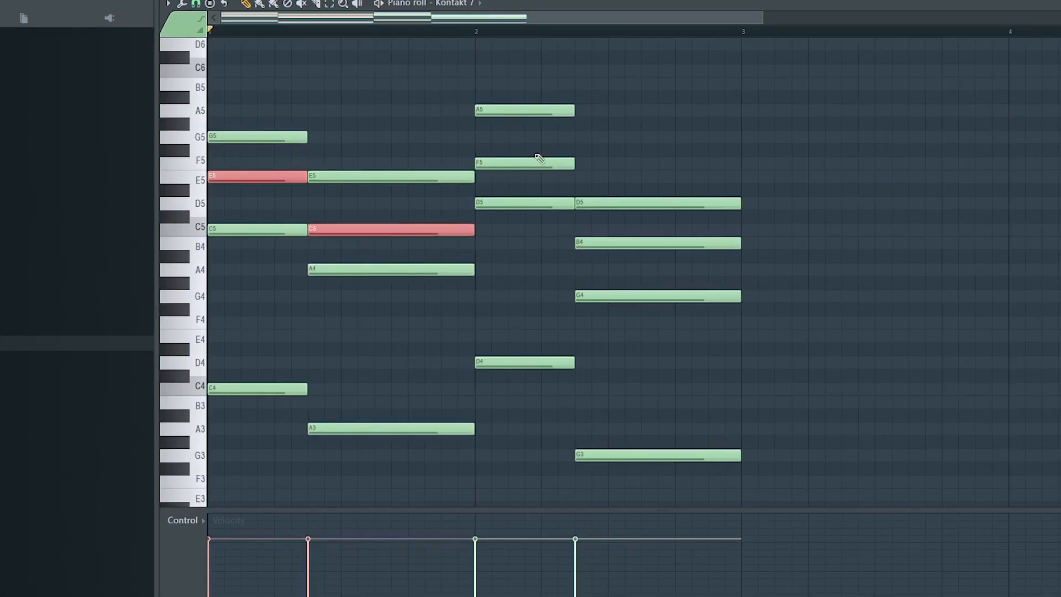
ctrl+click(531, 165)
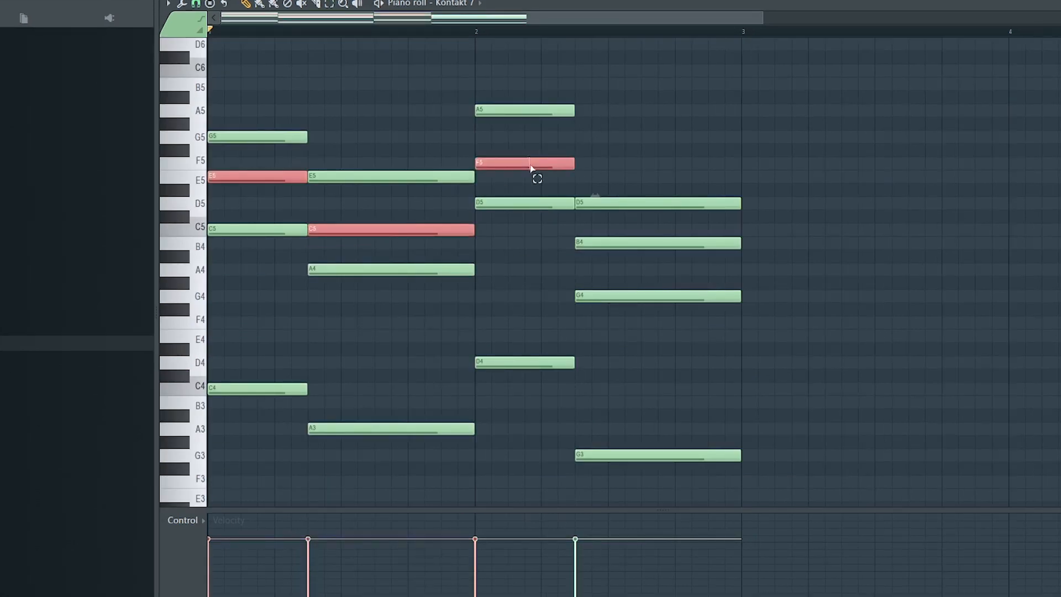
ctrl+click(657, 242)
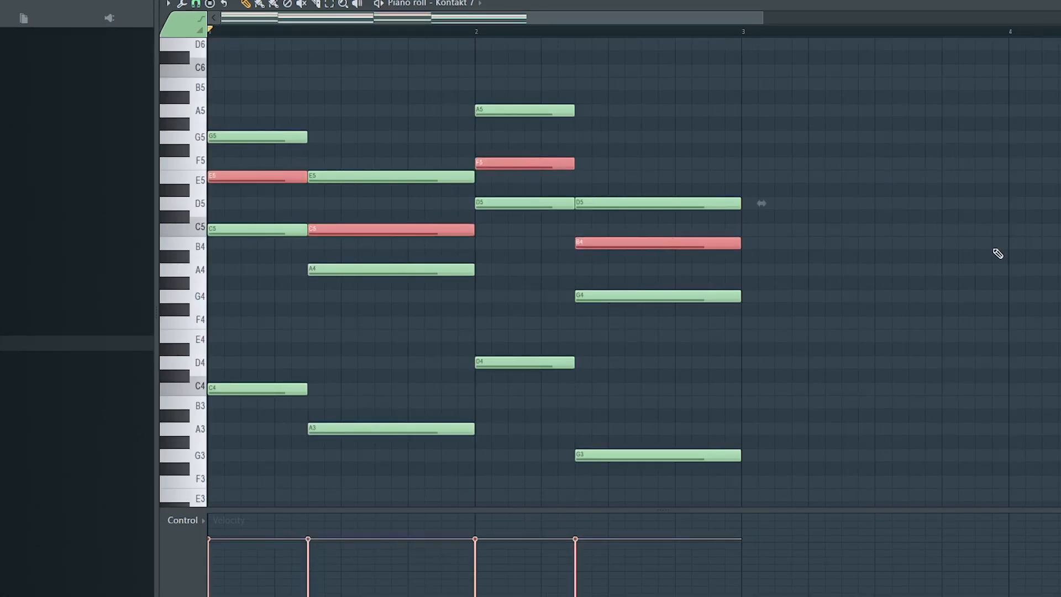
key(ctrl+Up)
scroll(967, 266, down, 1)
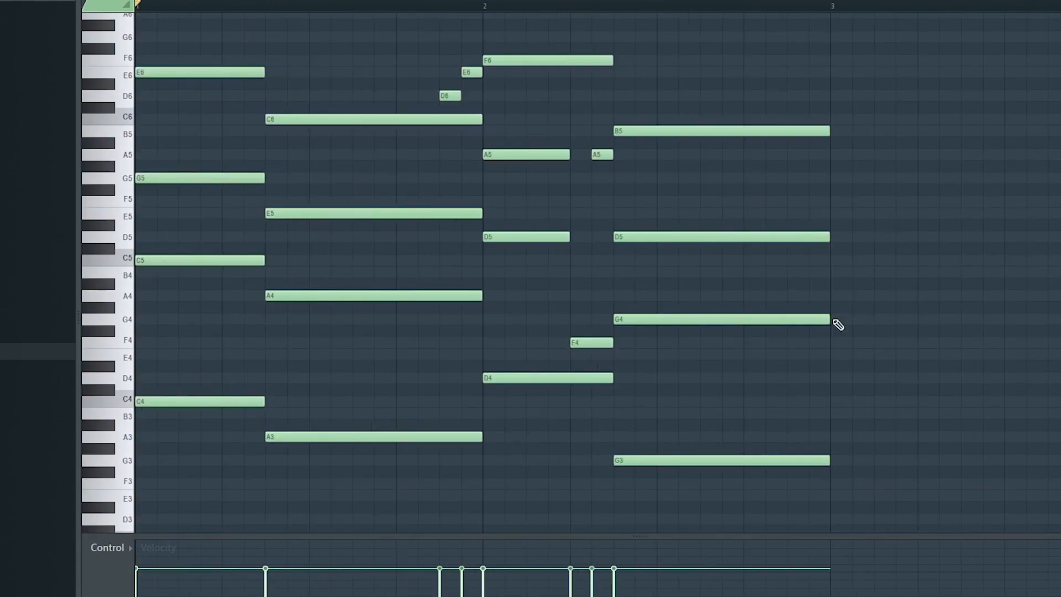
Add a short G major chord at the start of bar 3 and adjust its length.
click(834, 319)
click(833, 272)
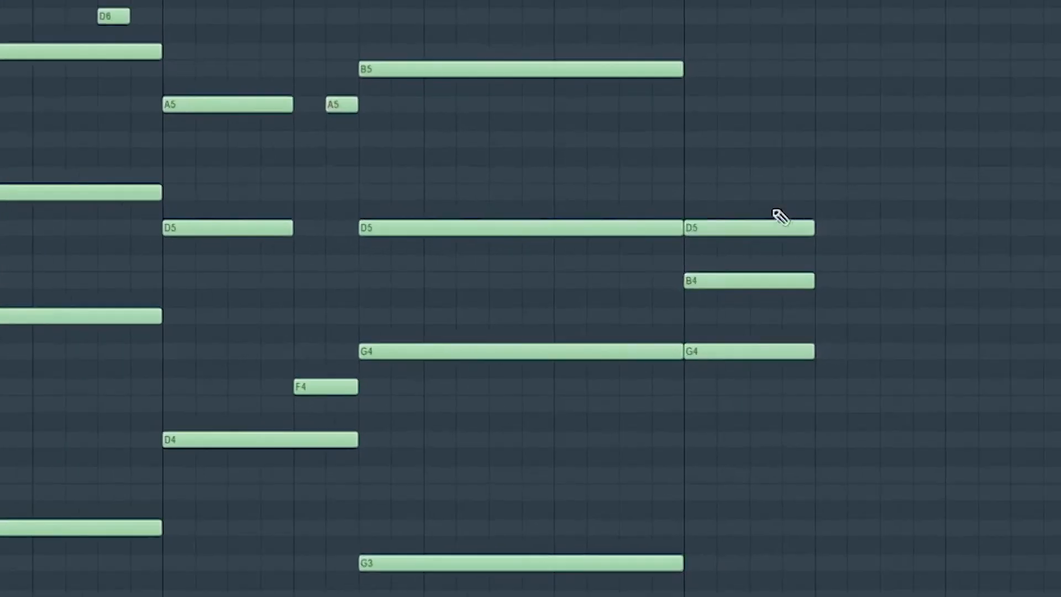
drag(637, 161, 763, 453)
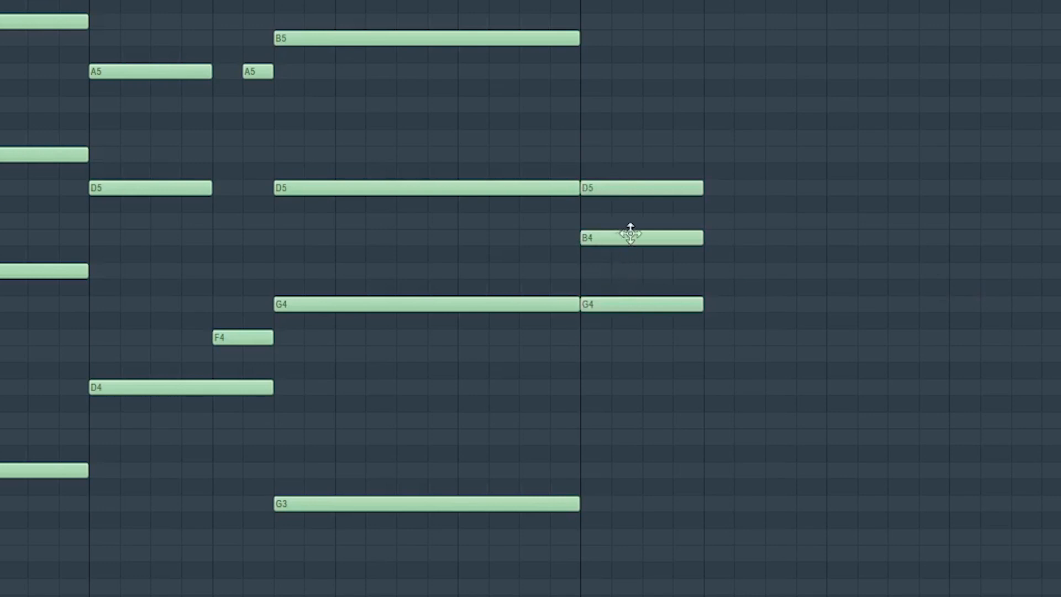
drag(630, 233, 631, 210)
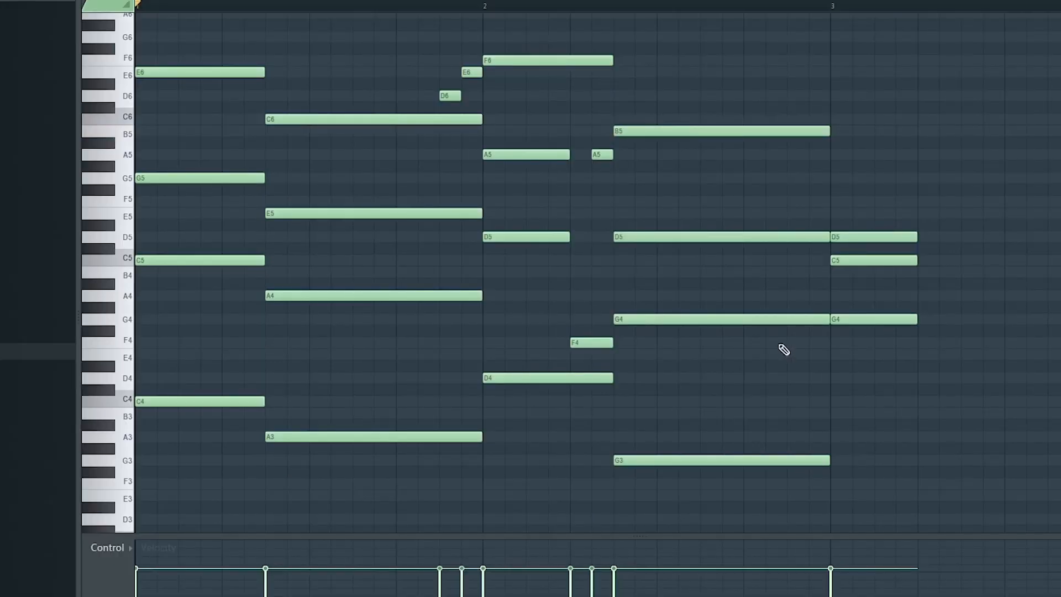
Slice the held G chord just before bar 3 and raise its top note's final segment to C6.
drag(807, 501, 820, 233)
drag(789, 117, 802, 82)
drag(808, 131, 809, 119)
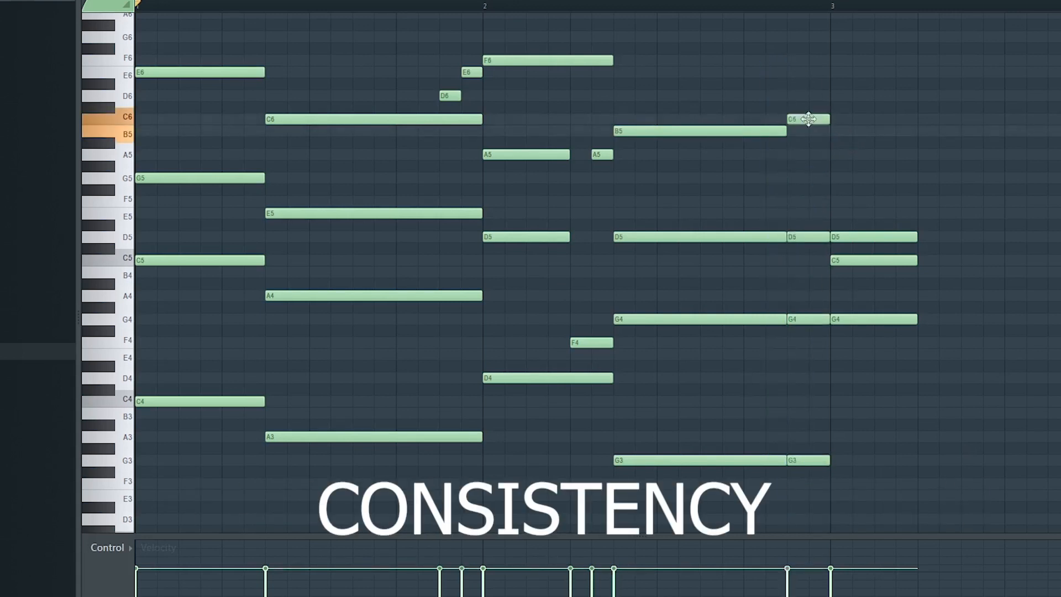
Randomize the notes' velocity levels slightly with the randomizer.
key(alt+r)
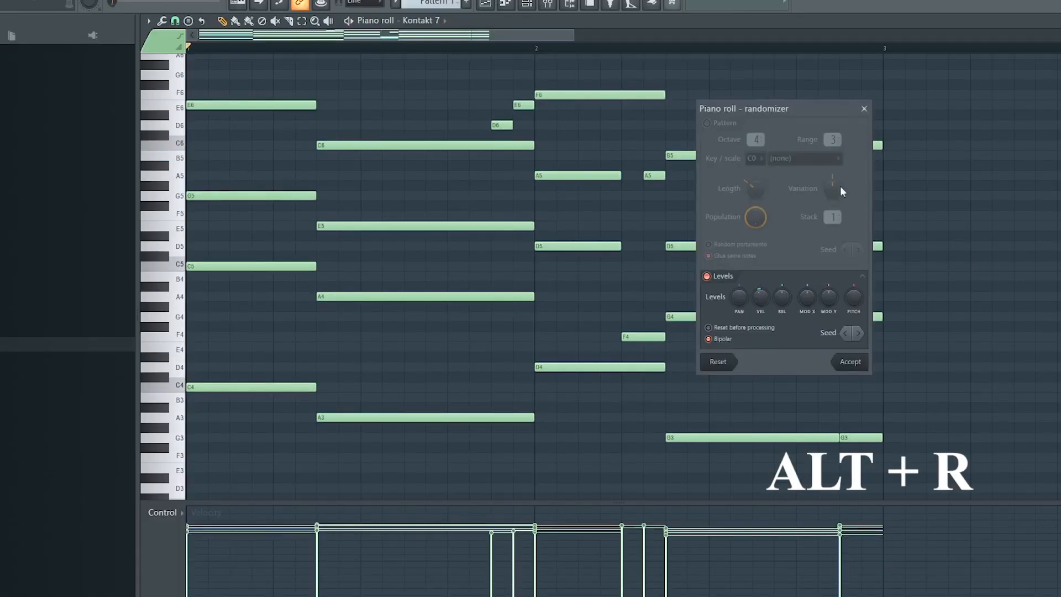
drag(759, 306, 759, 293)
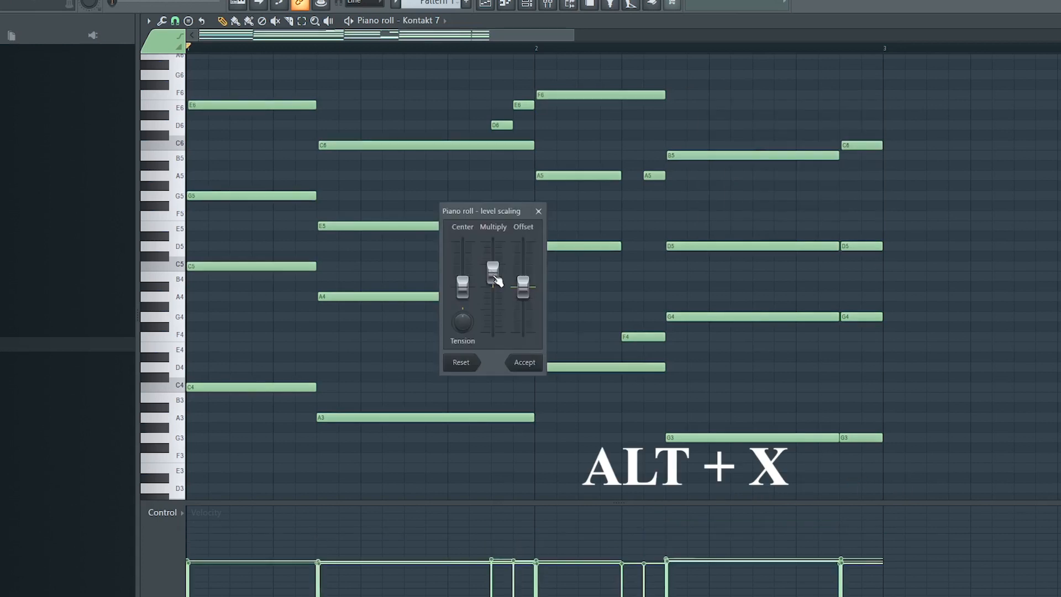
Apply light strumming and velocity level scaling to the chords and play the pattern.
drag(493, 268, 492, 270)
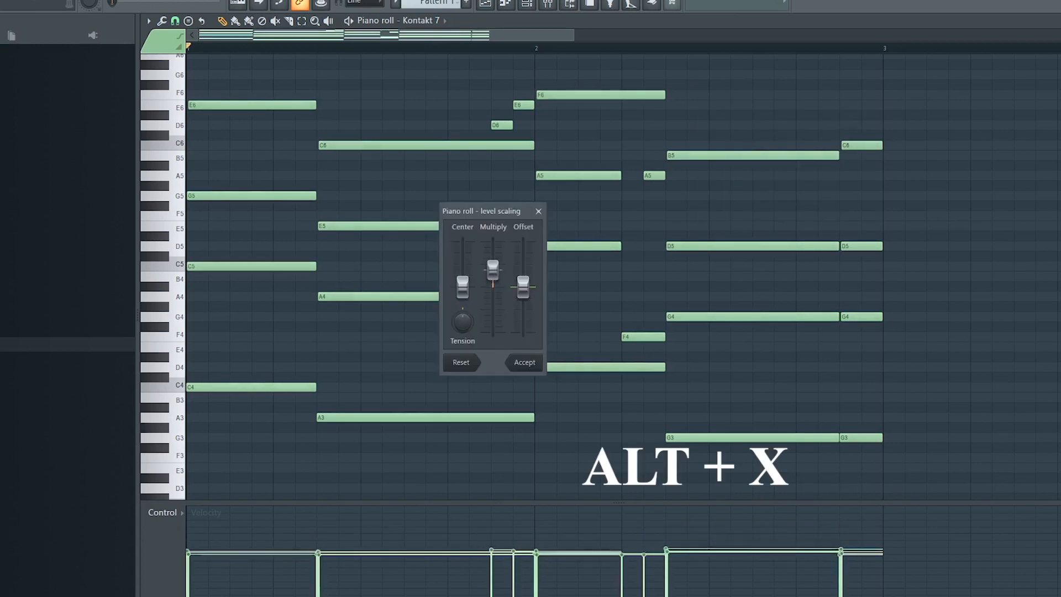
click(524, 362)
key(space)
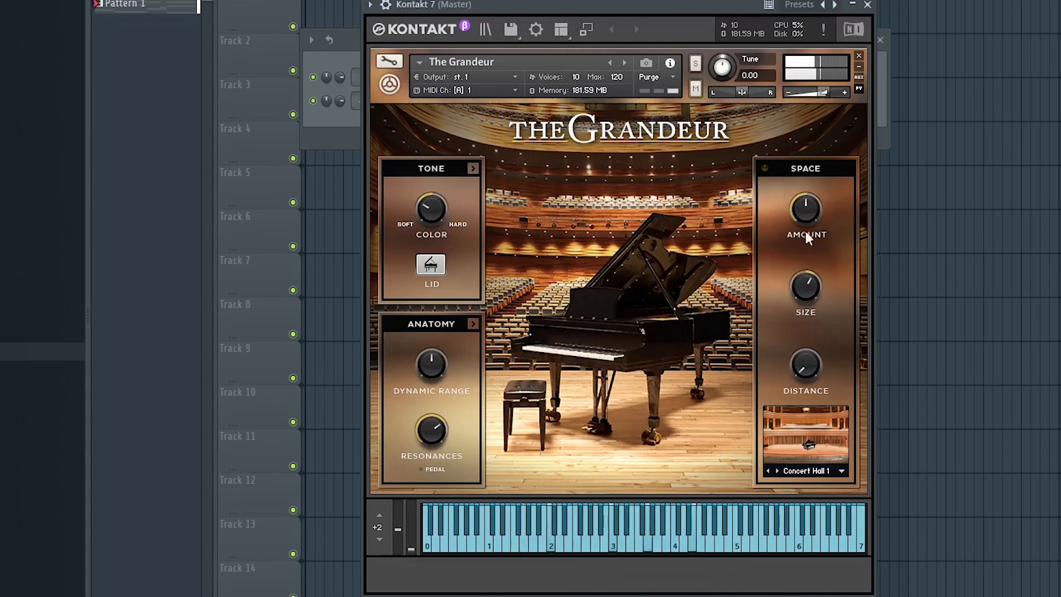
Enable the Space reverb on The Grandeur piano in Kontakt.
click(764, 168)
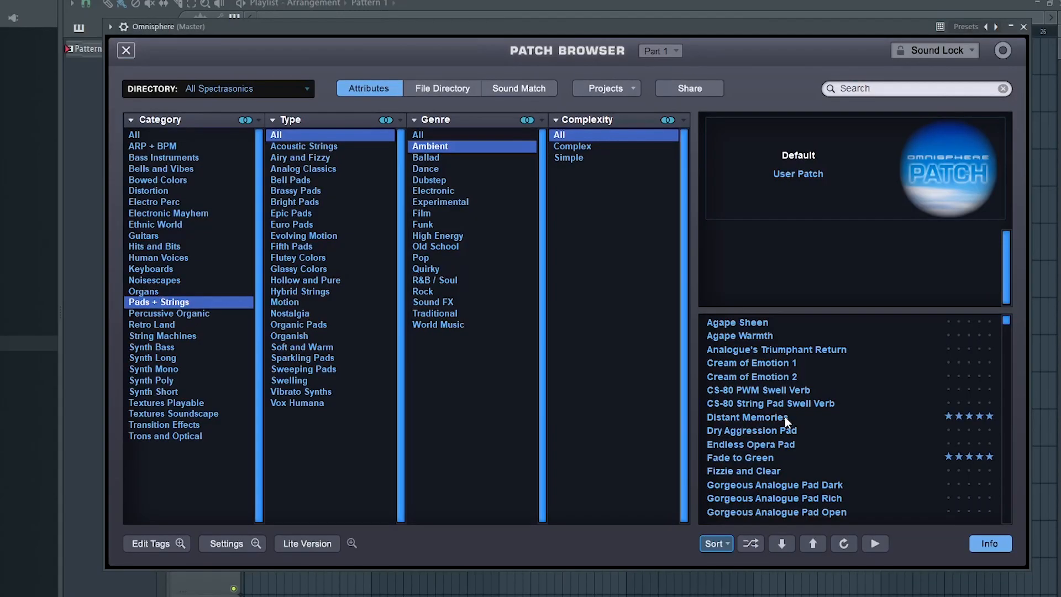
click(785, 418)
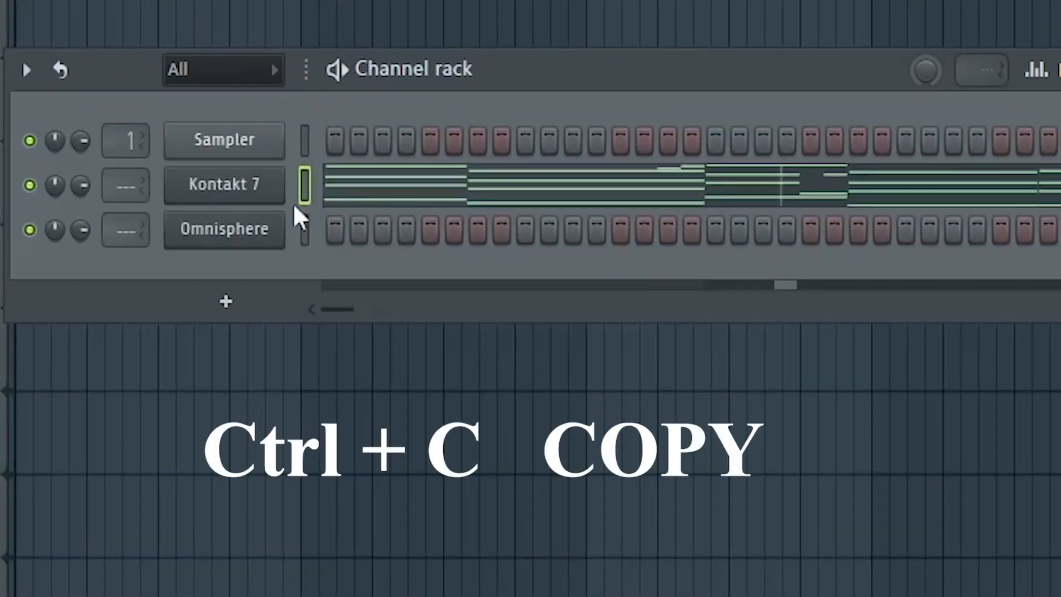
Paste the copied piano pattern into the Omnisphere channel.
click(304, 230)
key(ctrl+v)
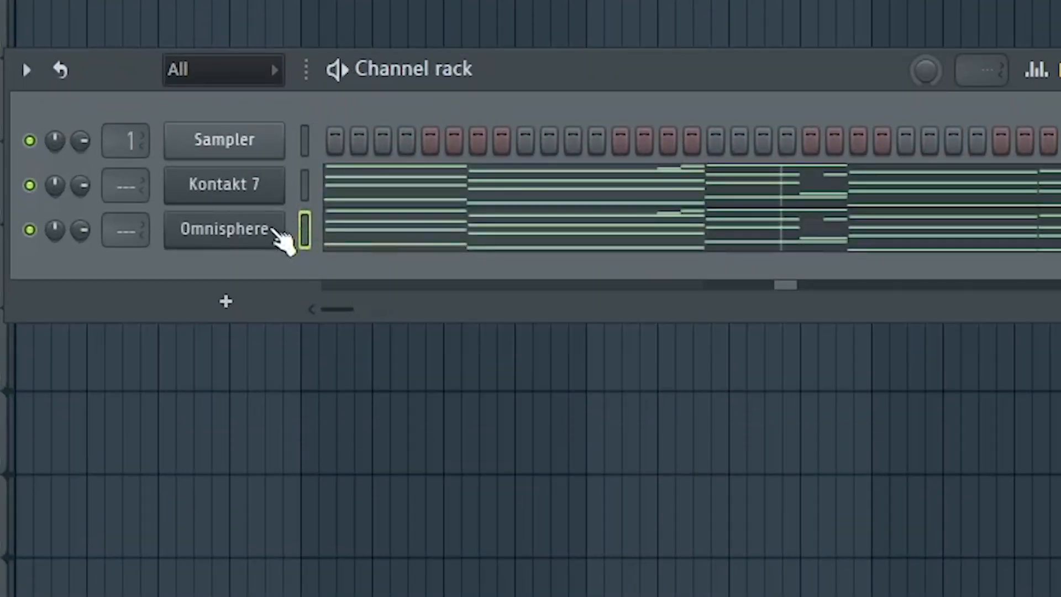
right_click(281, 232)
click(331, 225)
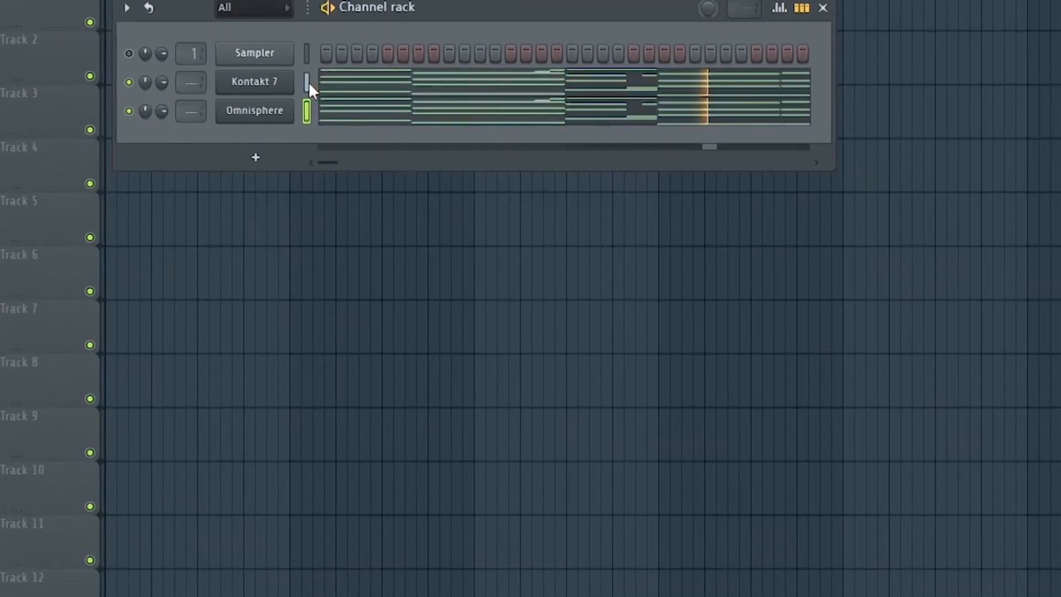
Route the selected Kontakt 7 and Omnisphere channels to mixer tracks starting from Insert 1.
click(307, 83)
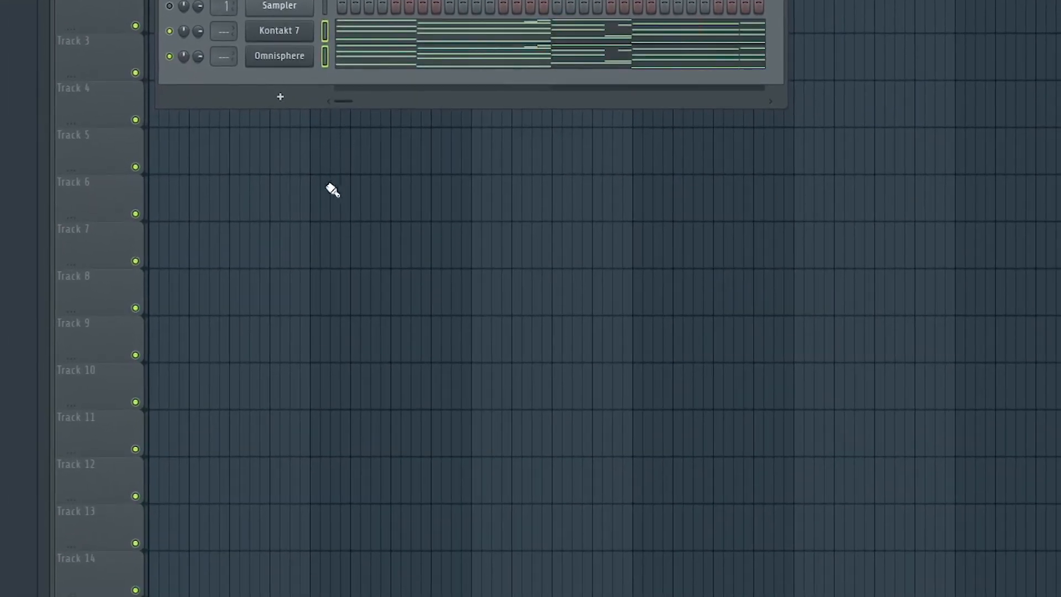
key(F9)
click(190, 247)
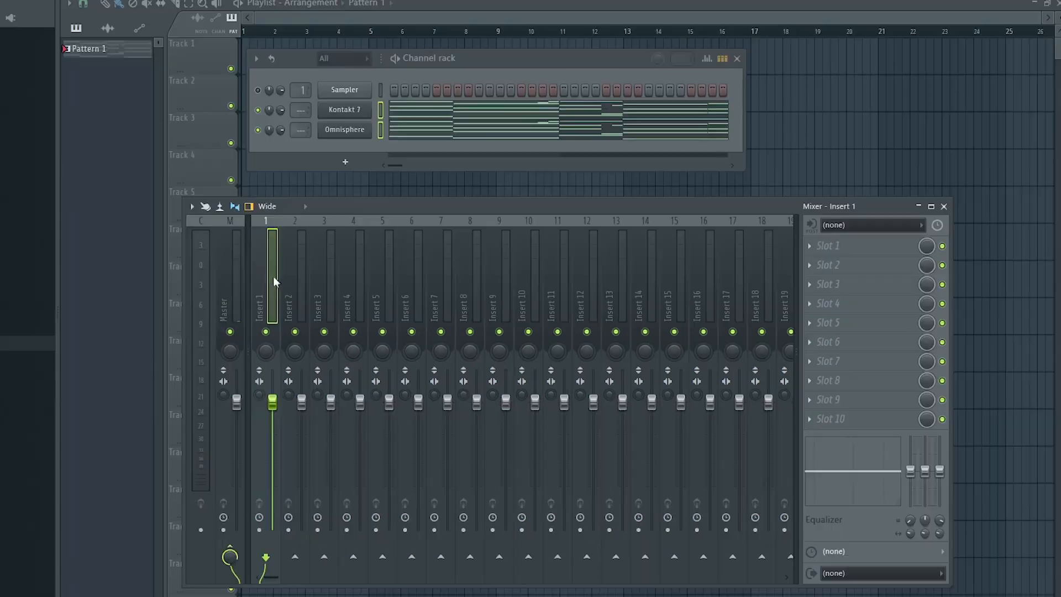
right_click(275, 281)
mouse_move(335, 354)
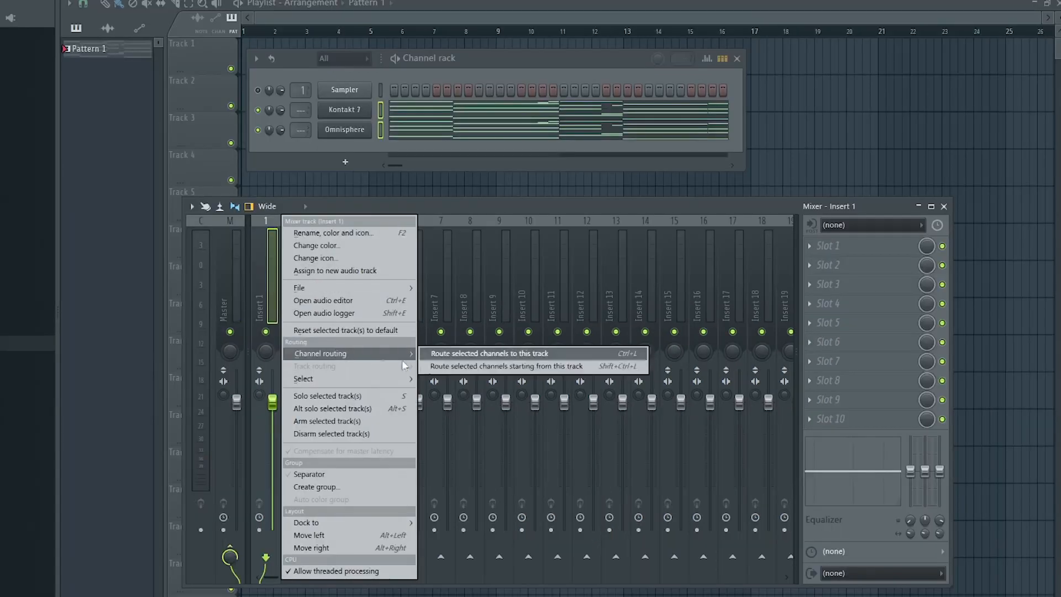
click(522, 367)
Play the pattern and lower the Omnisphere mixer track's volume.
key(space)
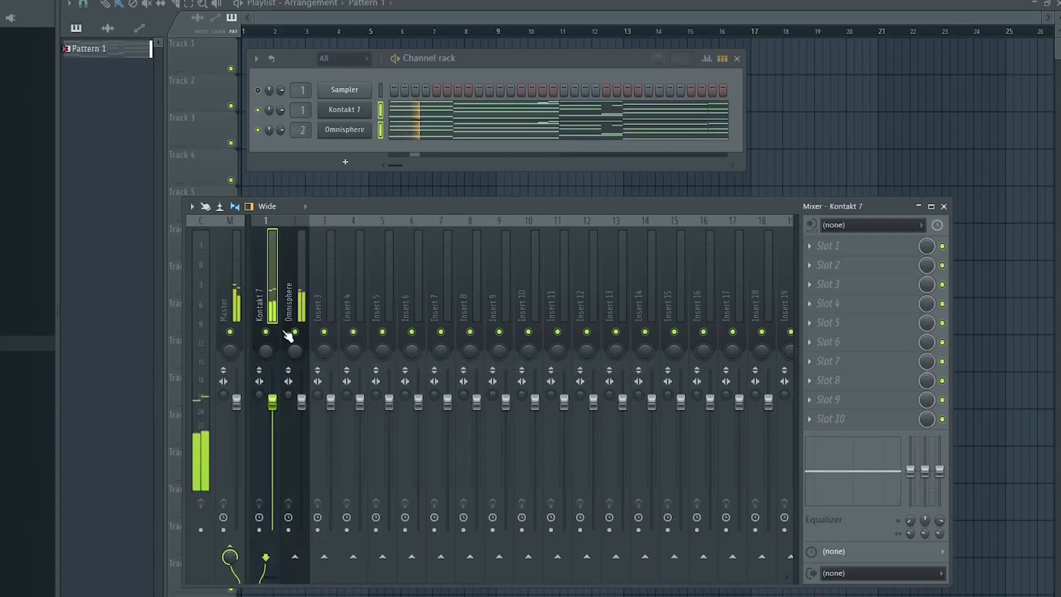
drag(302, 404, 303, 433)
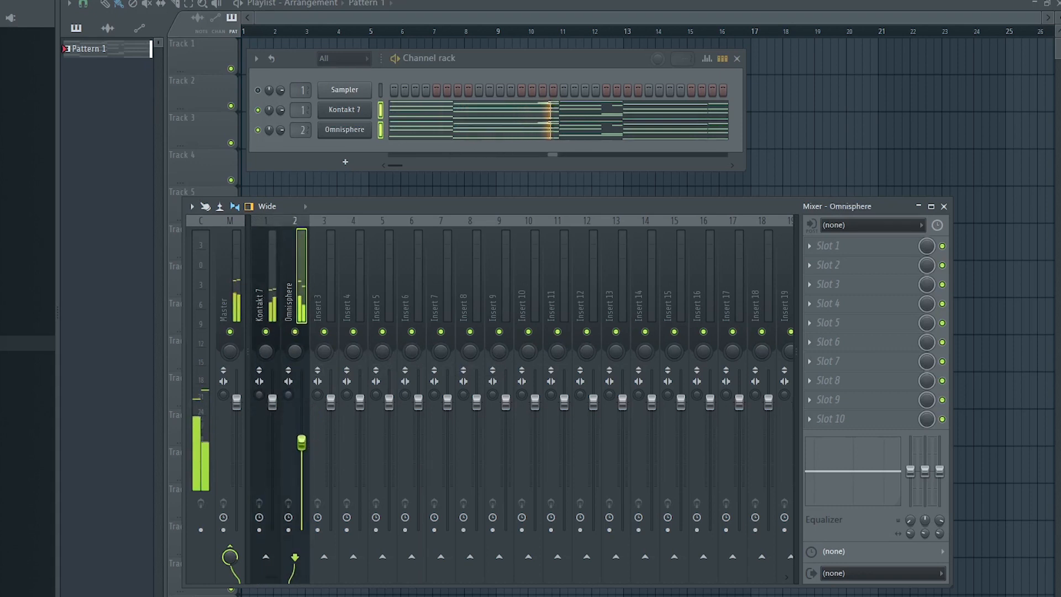
Add Fruity parametric EQ 2 to the Kontakt 7 track and adjust its low-cut band.
right_click(267, 332)
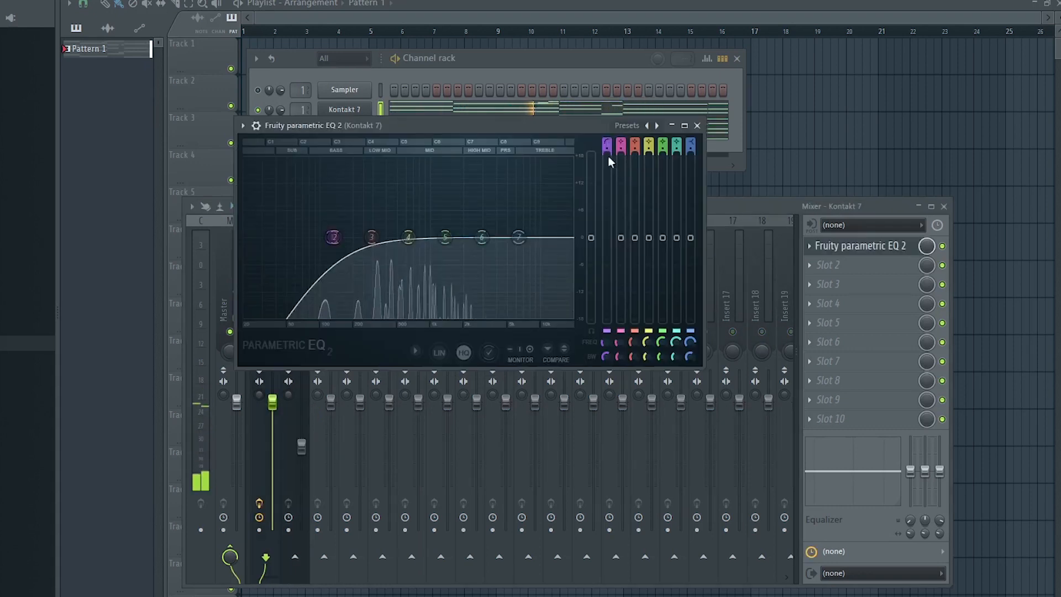
drag(608, 150, 607, 134)
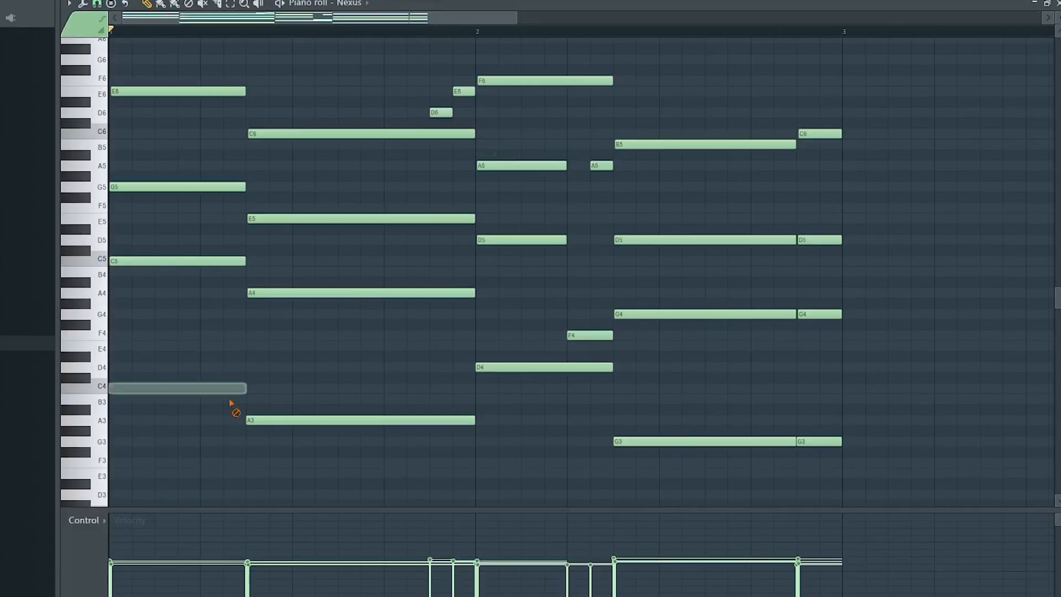
Remove the low bass notes and the D6 note from the Nexus copy of the pattern.
click(438, 420)
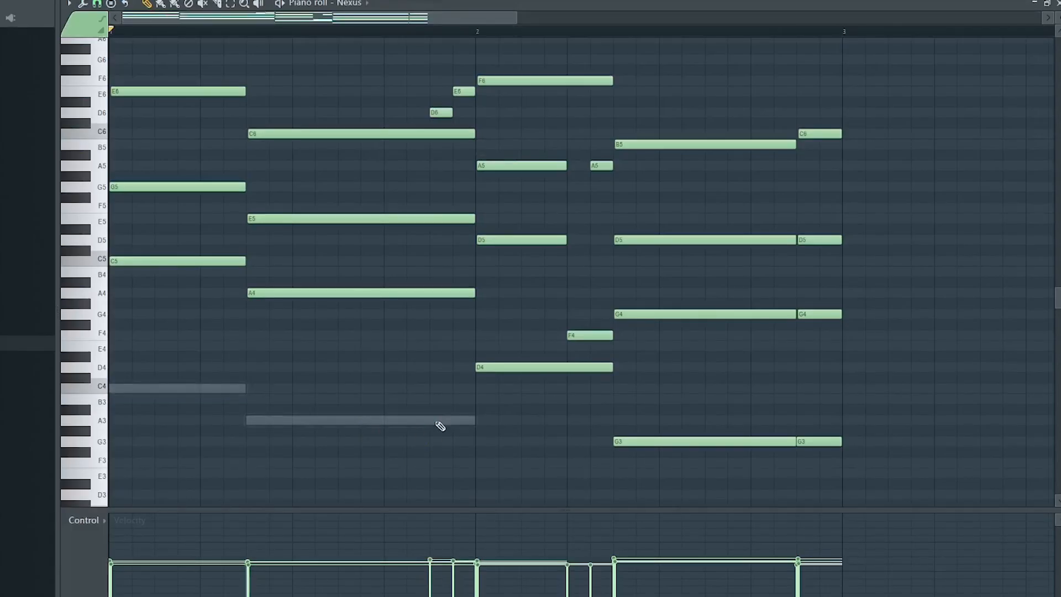
click(689, 441)
click(544, 367)
click(450, 112)
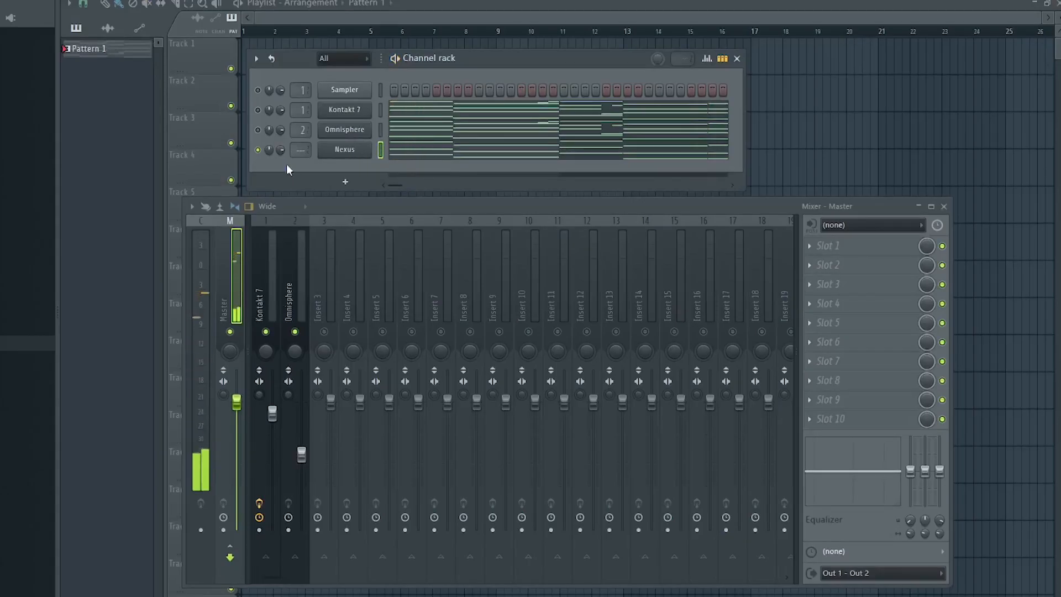
Link the Nexus channel to mixer Insert 3.
key(ctrl+l)
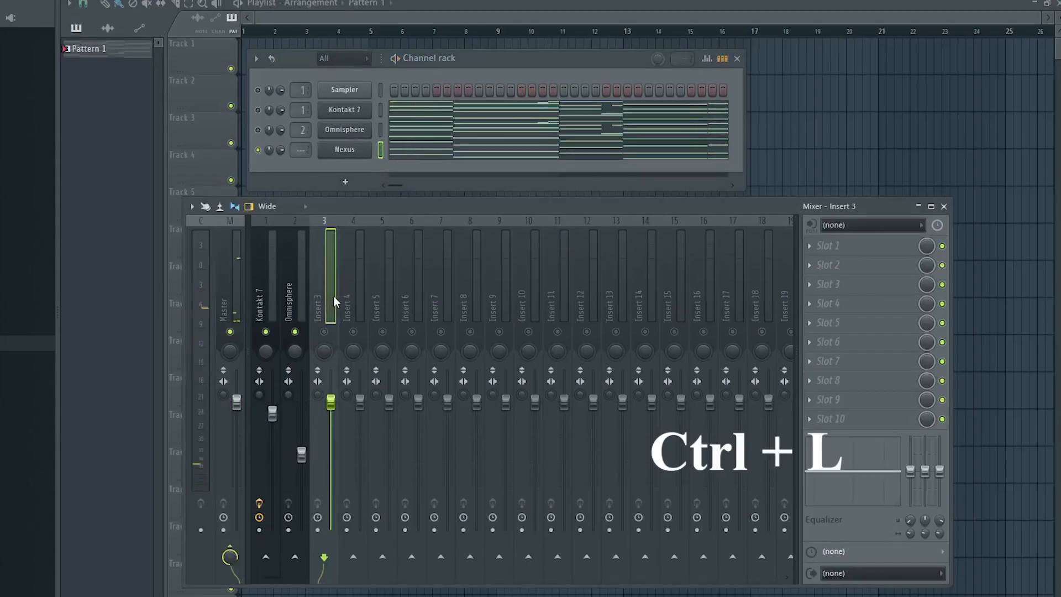
click(324, 332)
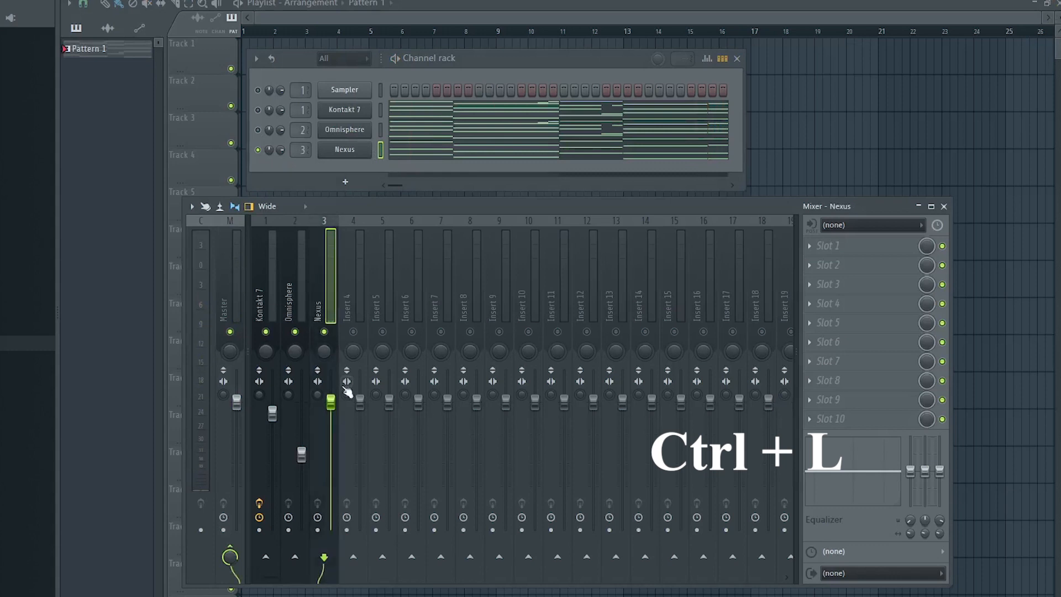
Lower the Nexus mixer track's volume while playing the pattern.
drag(331, 465, 330, 472)
key(space)
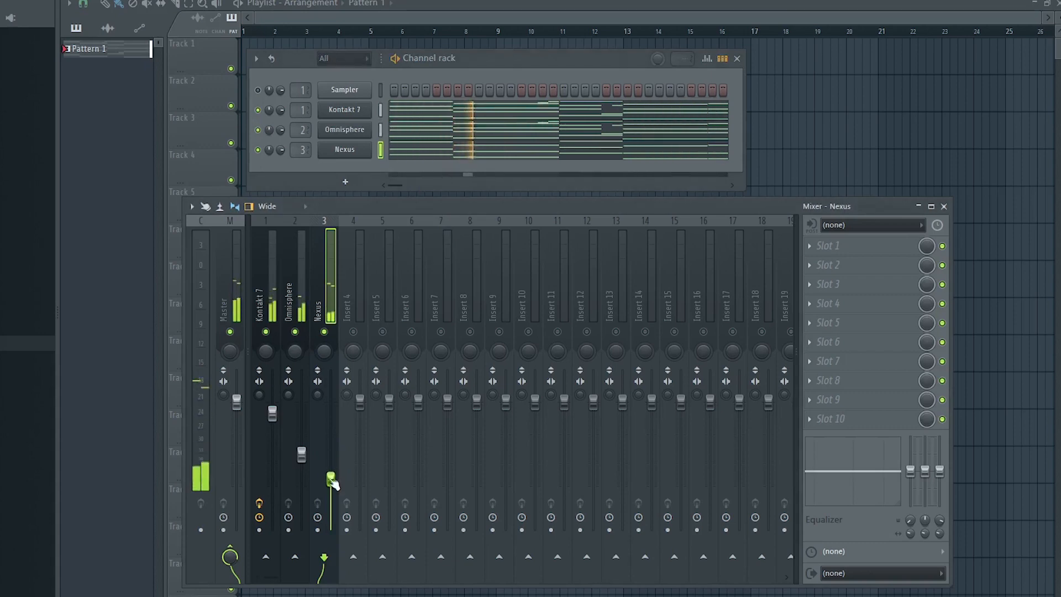
drag(332, 474, 333, 479)
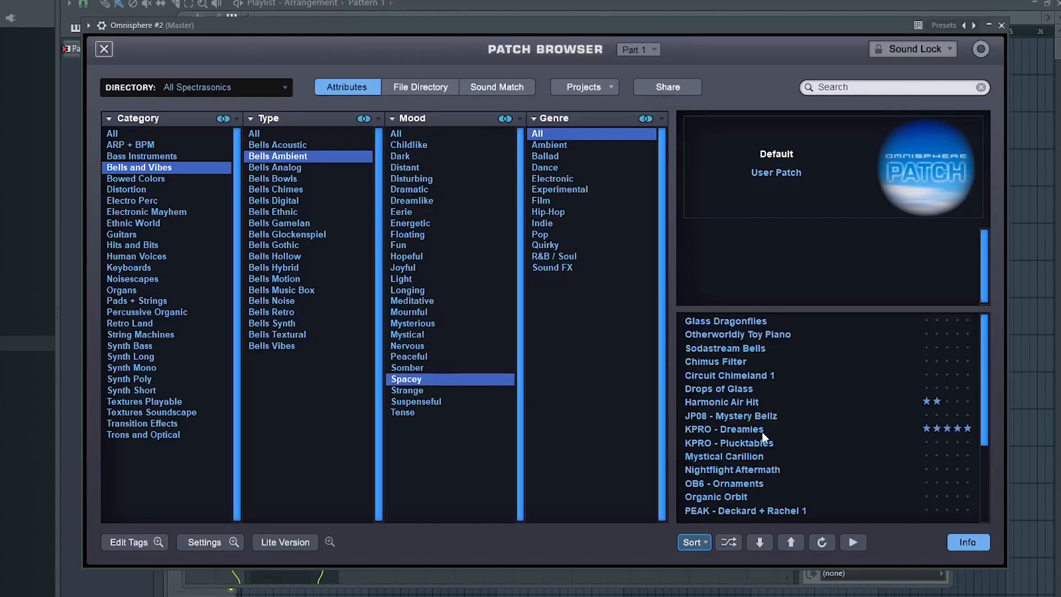
Select all Omnisphere #2 melody notes in the piano roll and randomize their velocity levels.
click(762, 432)
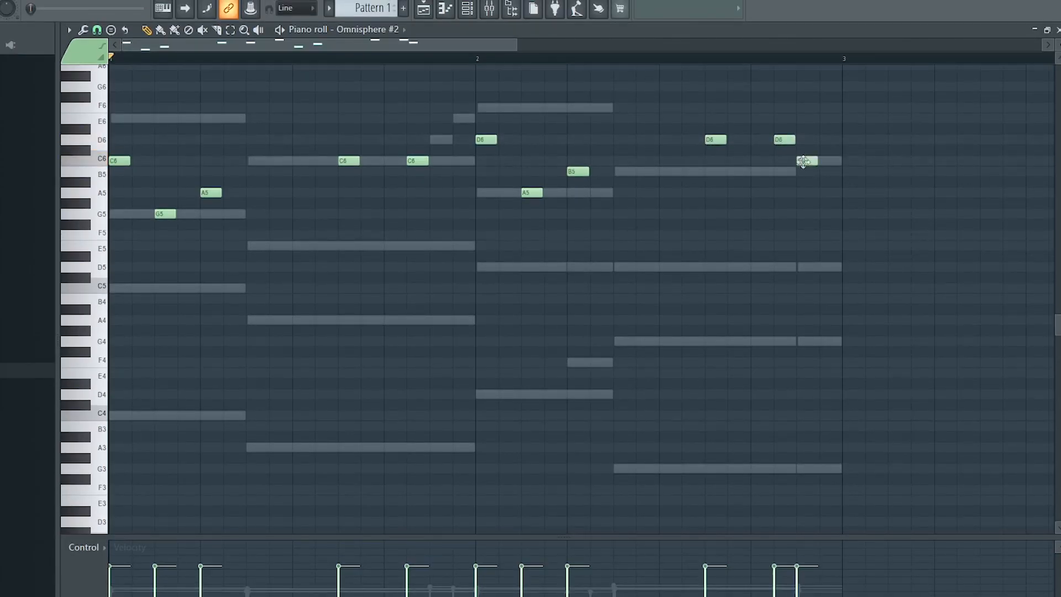
key(ctrl+a)
key(alt+r)
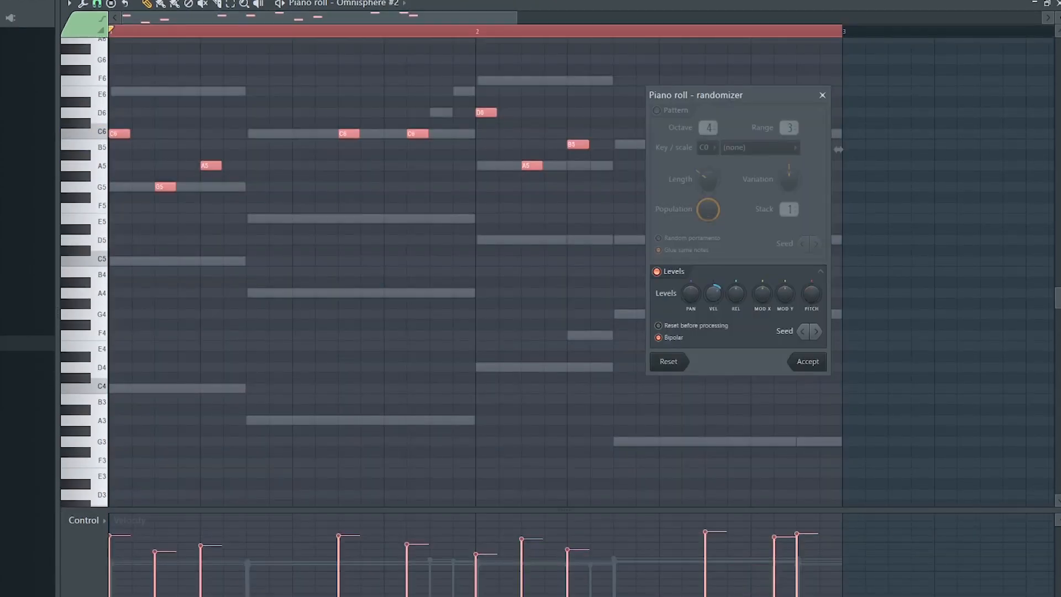
click(808, 363)
Scale the selected notes' velocities with the level-scaling Multiply slider and play the pattern.
key(alt+x)
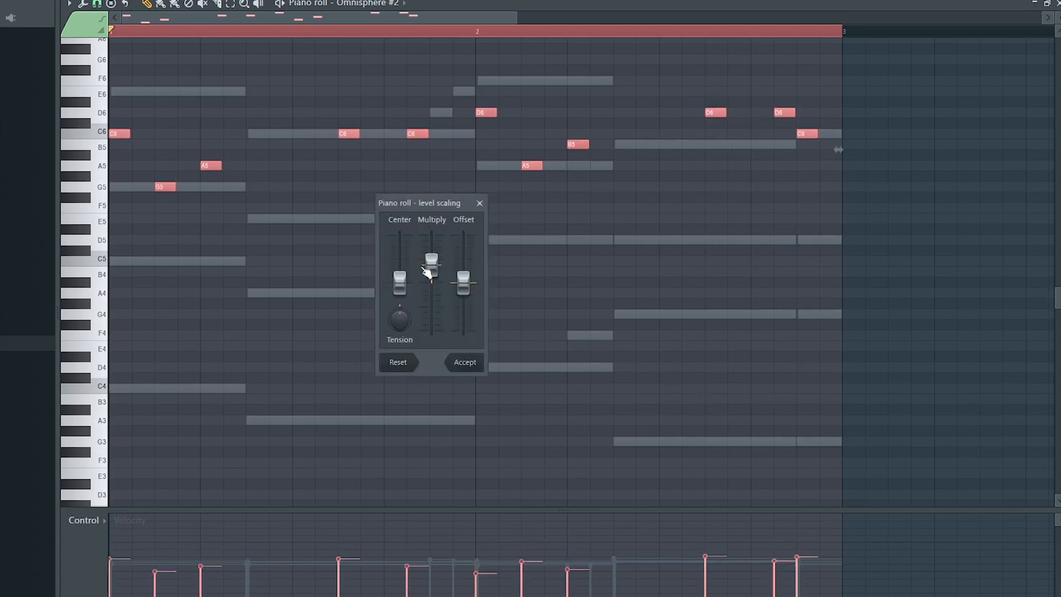
drag(426, 270, 426, 274)
click(466, 363)
key(space)
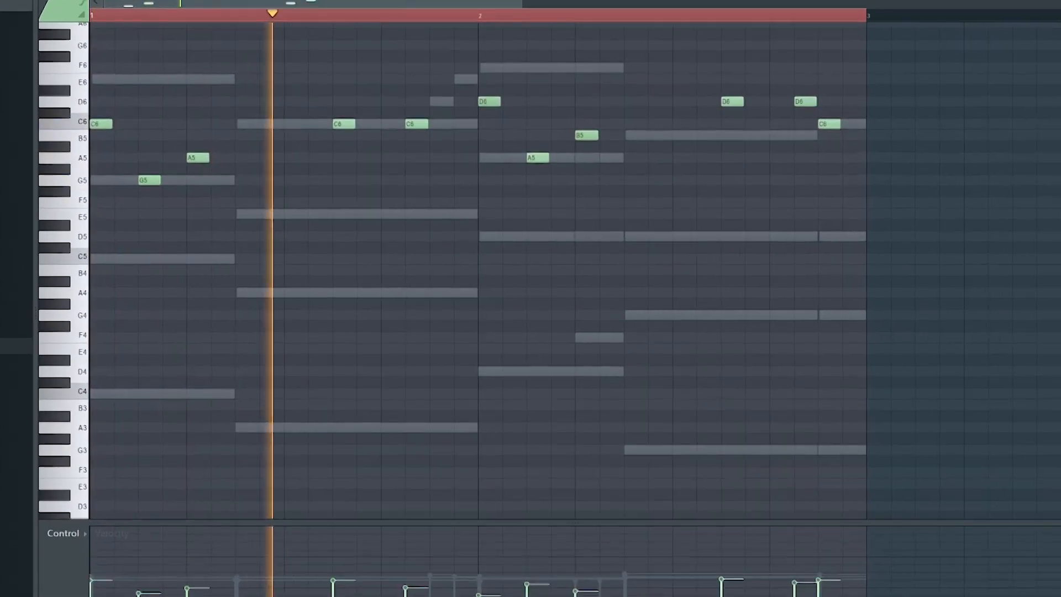
Lower the Omnisphere #2 mixer track's volume while playing the pattern.
key(F6)
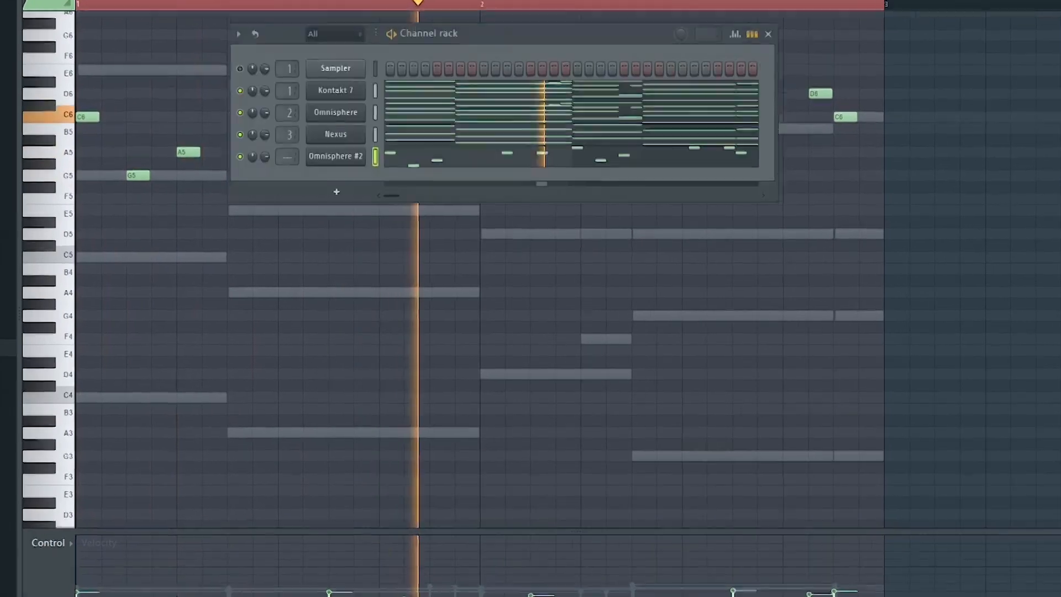
key(F7)
key(F9)
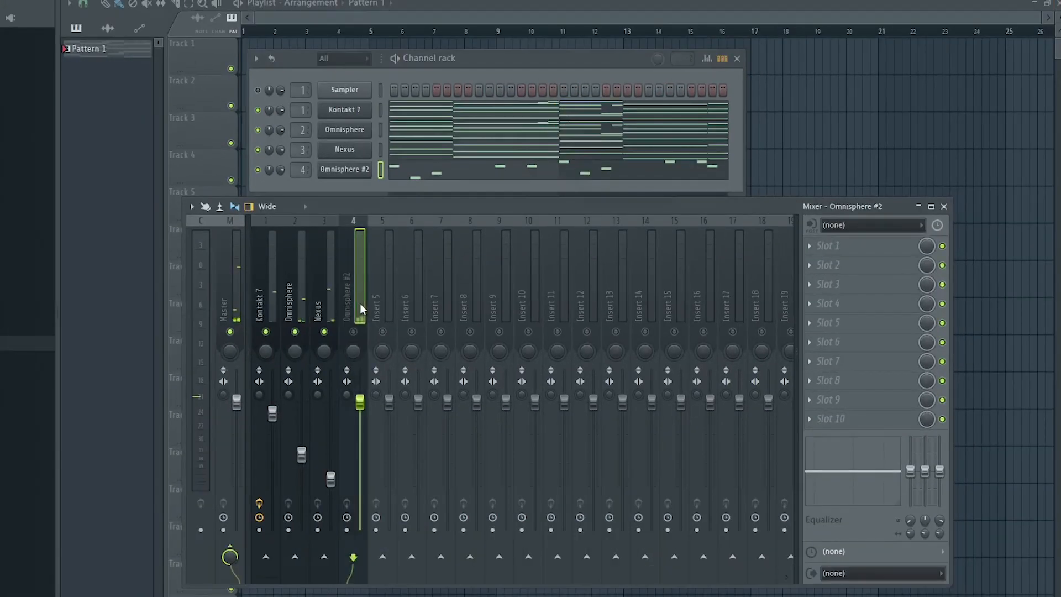
drag(360, 402, 361, 441)
key(space)
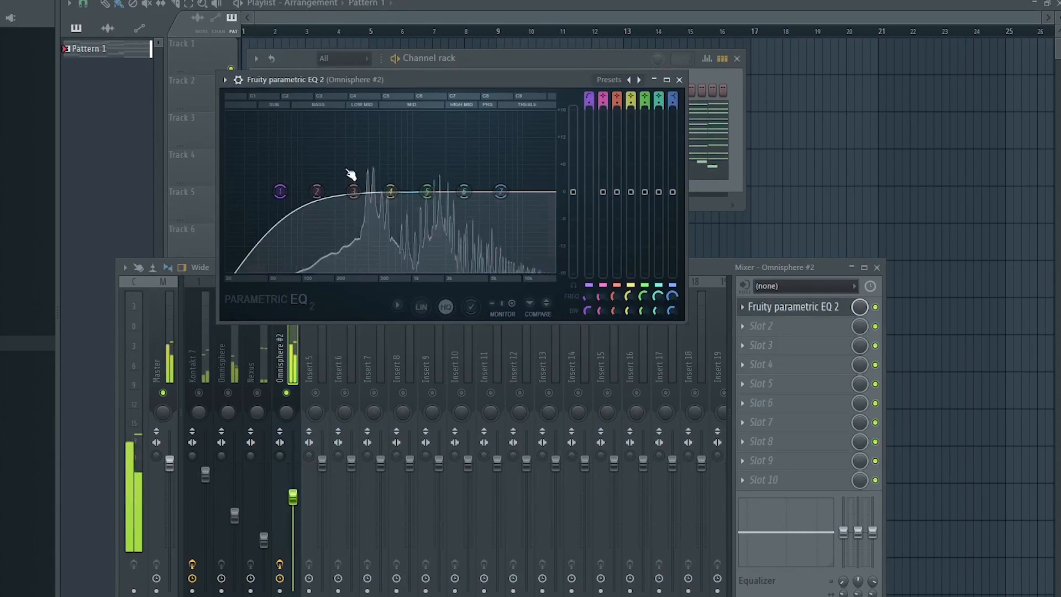
Add ValhallaVintageVerb to the Omnisphere #2 mixer track and load one of its Chambers presets.
drag(281, 191, 359, 191)
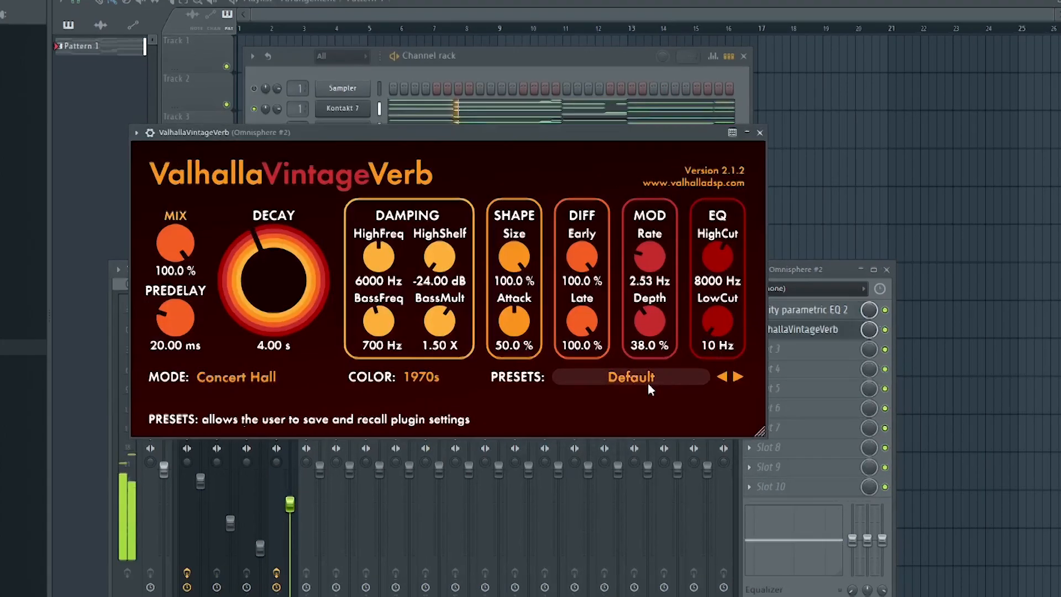
click(644, 375)
mouse_move(617, 208)
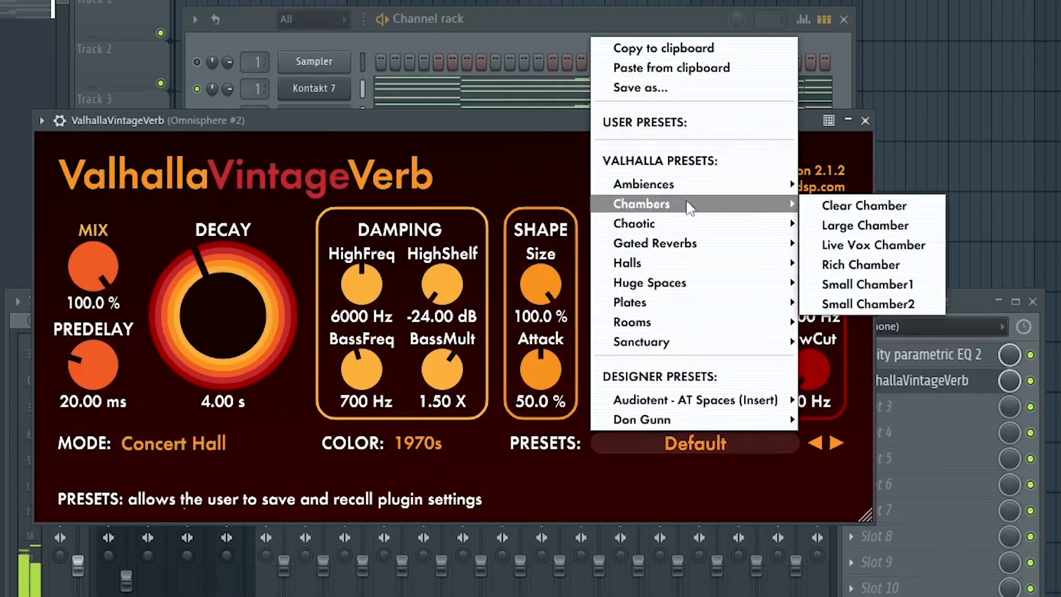
mouse_move(788, 187)
click(887, 191)
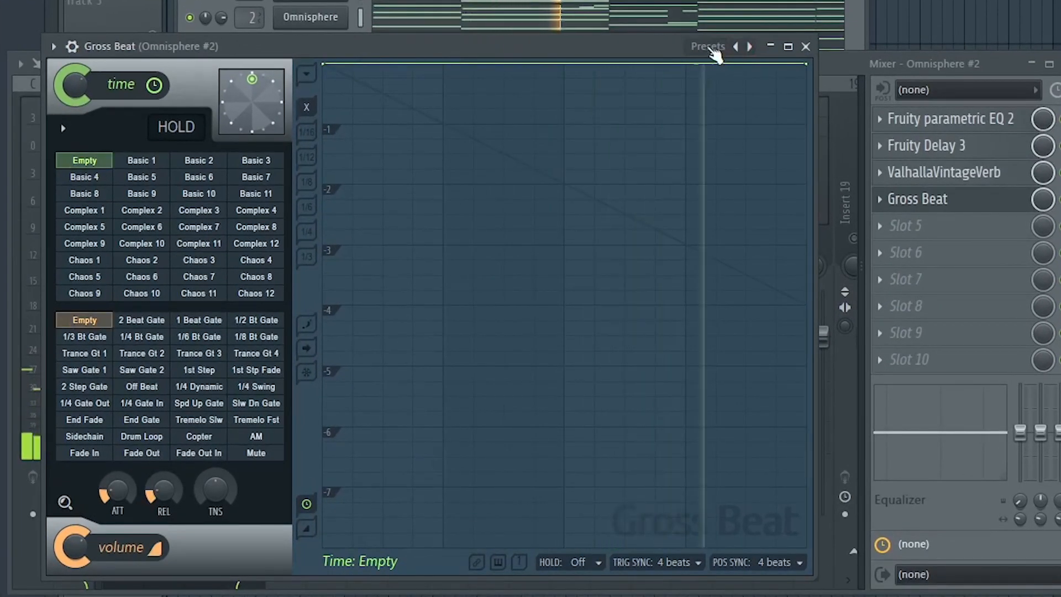
In Gross Beat on the Omnisphere #2 track, load the Momentary preset bank and pick a volume gate preset.
click(709, 47)
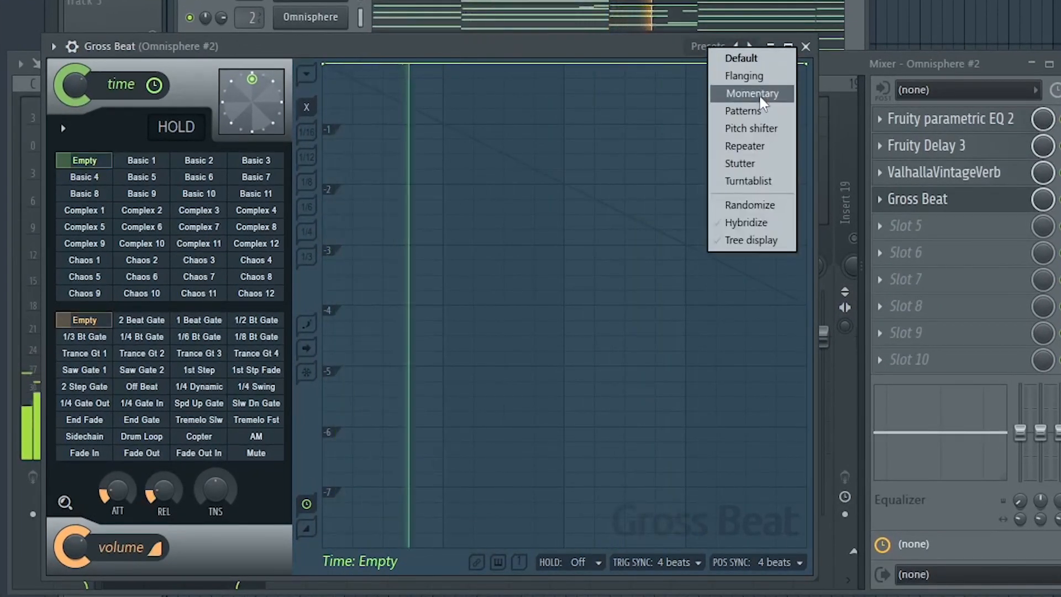
click(734, 92)
click(199, 322)
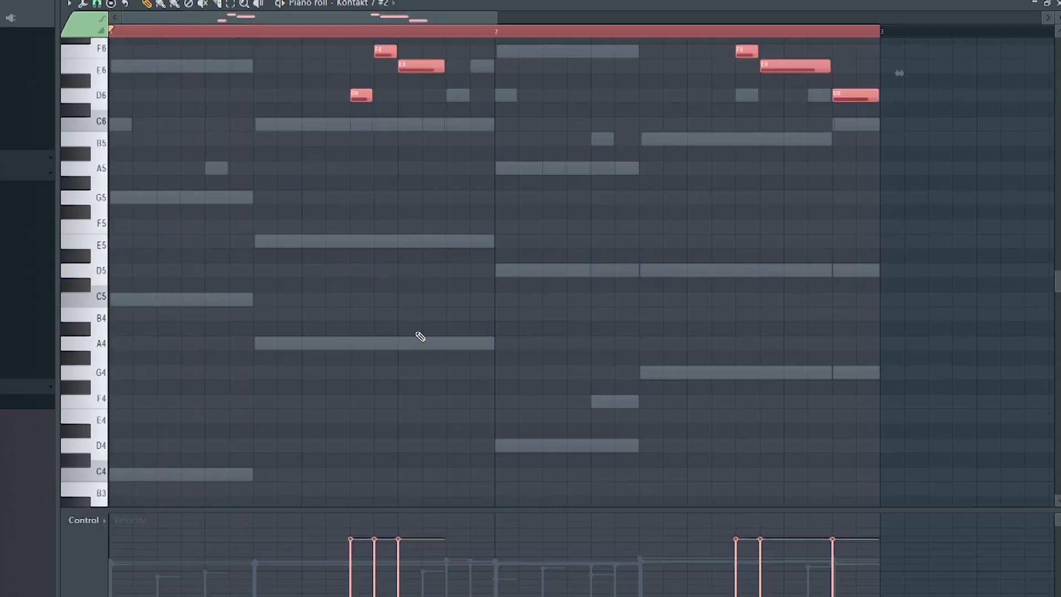
Play the Kontakt 7 #2 melody pattern in the piano roll, review its high notes, and close it.
key(space)
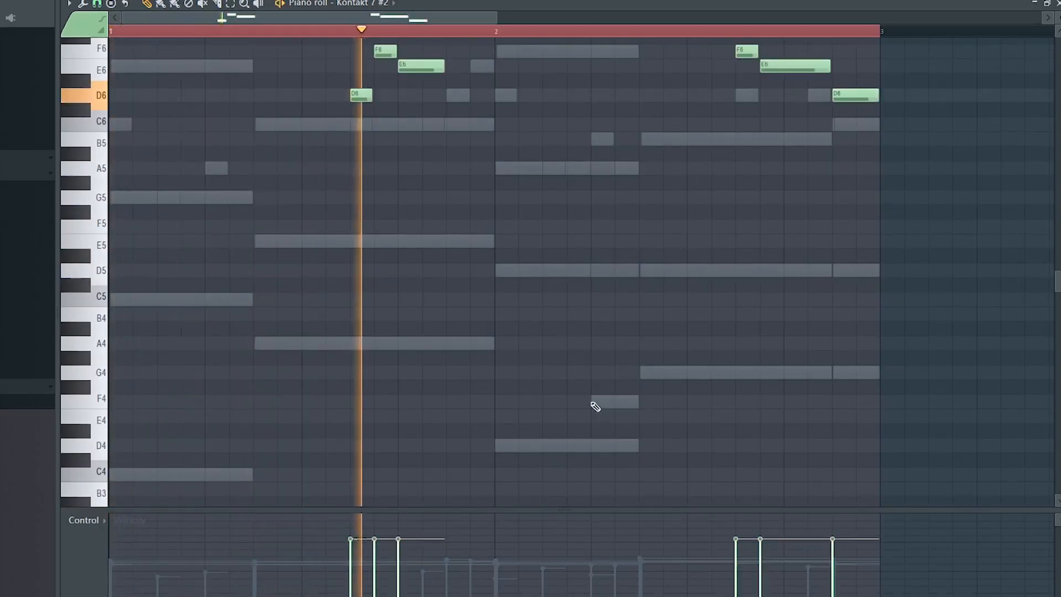
scroll(590, 374, up, 5)
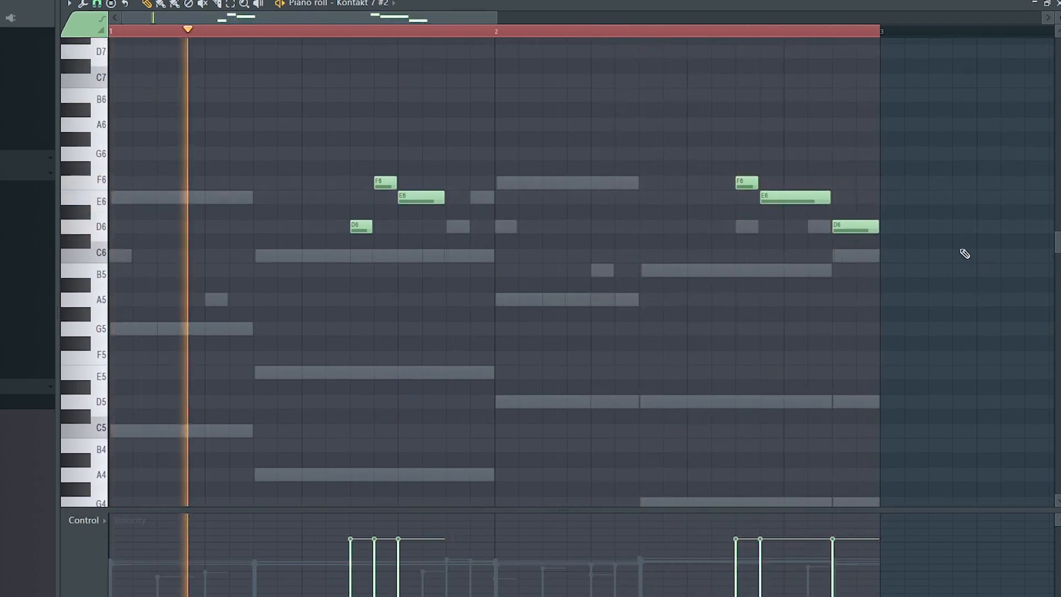
click(1058, 4)
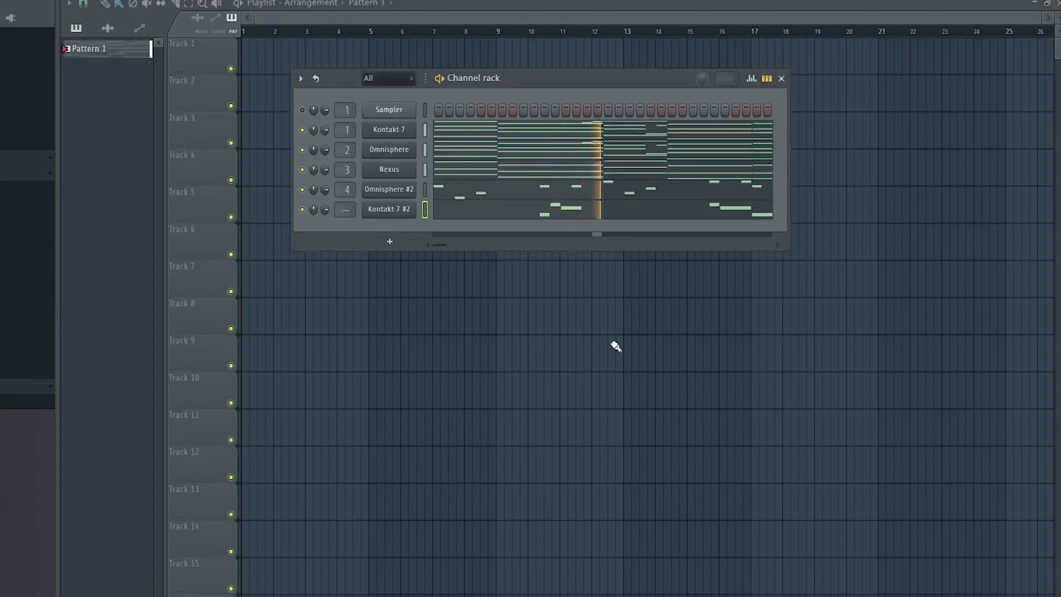
Add Guitar Rig 6 on the Kontakt 7 #2 mixer insert and switch its Replika delay to Wide mode.
key(F9)
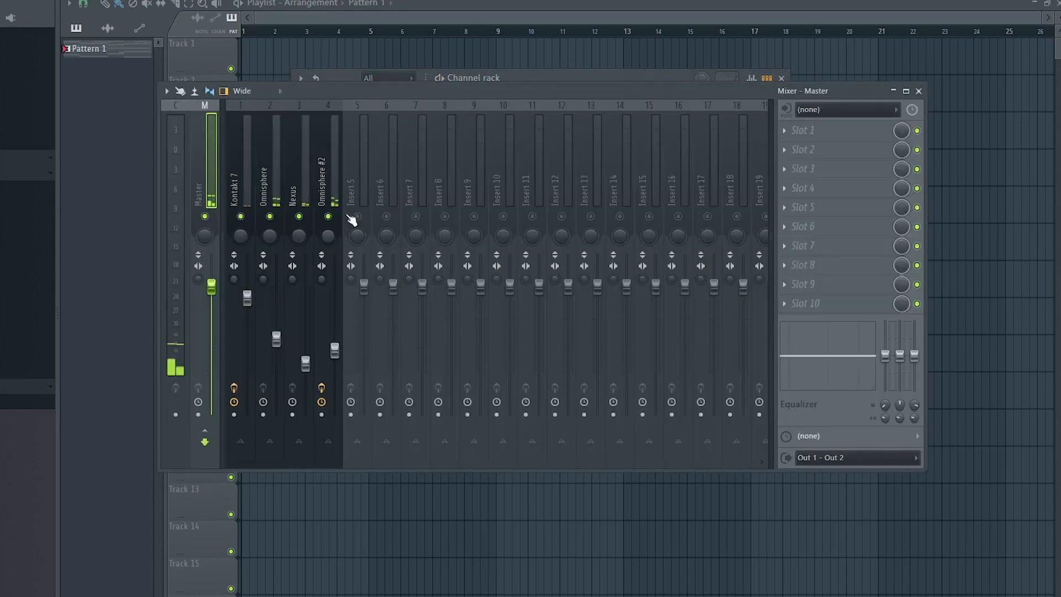
click(356, 197)
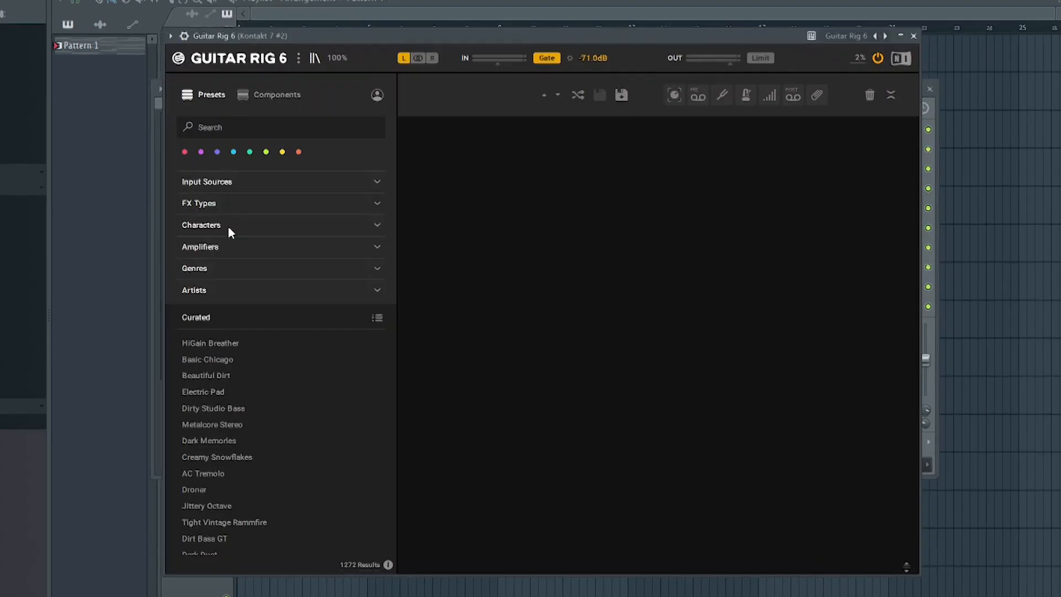
click(229, 228)
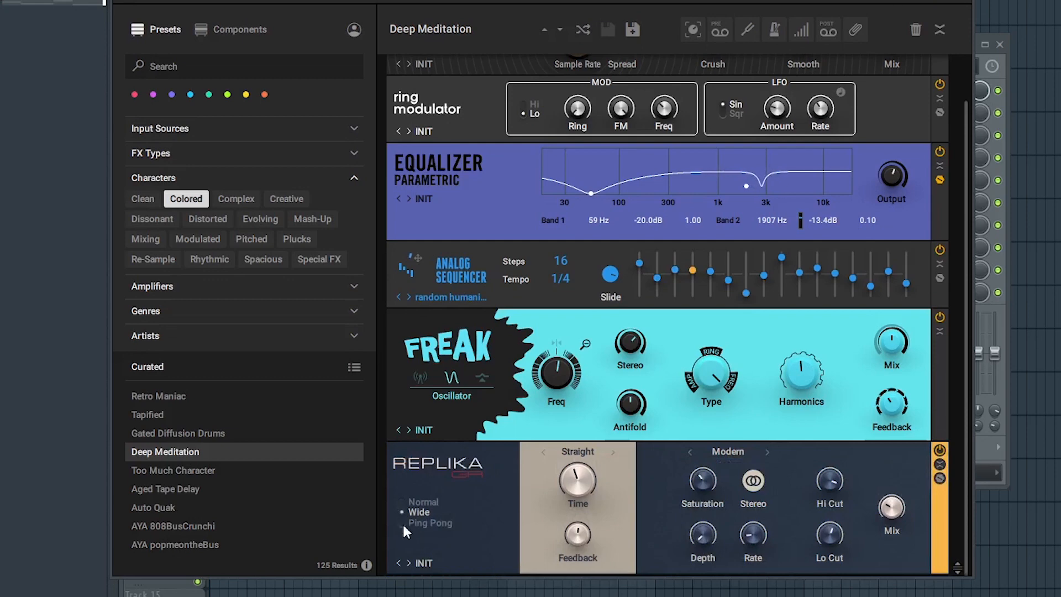
click(402, 523)
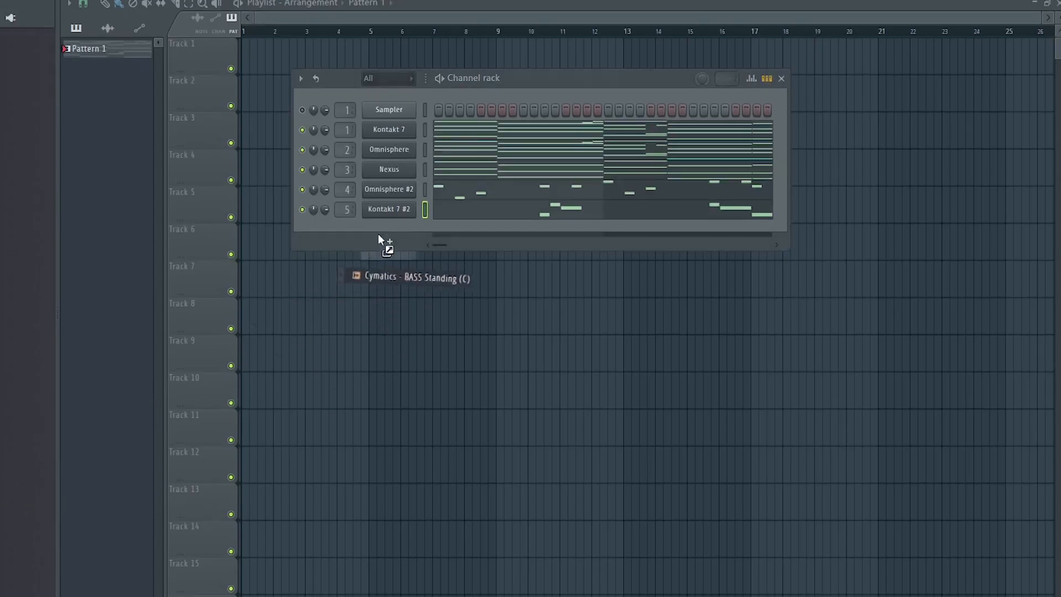
Open the Cymatics BASS Standing (C) sampler channel and shape its volume envelope's attack and hold.
drag(378, 233, 386, 229)
click(401, 232)
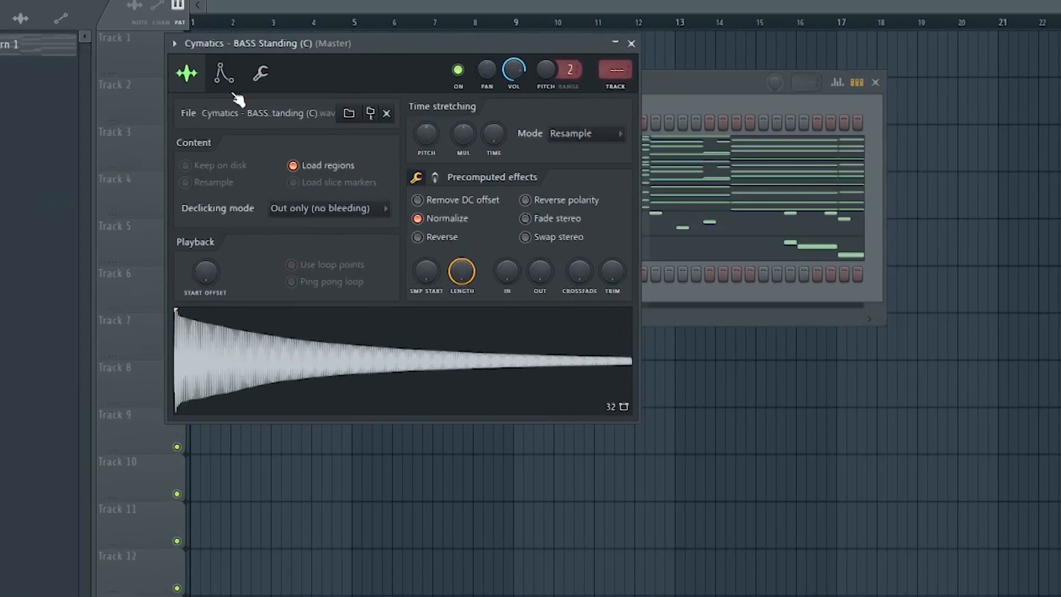
click(268, 71)
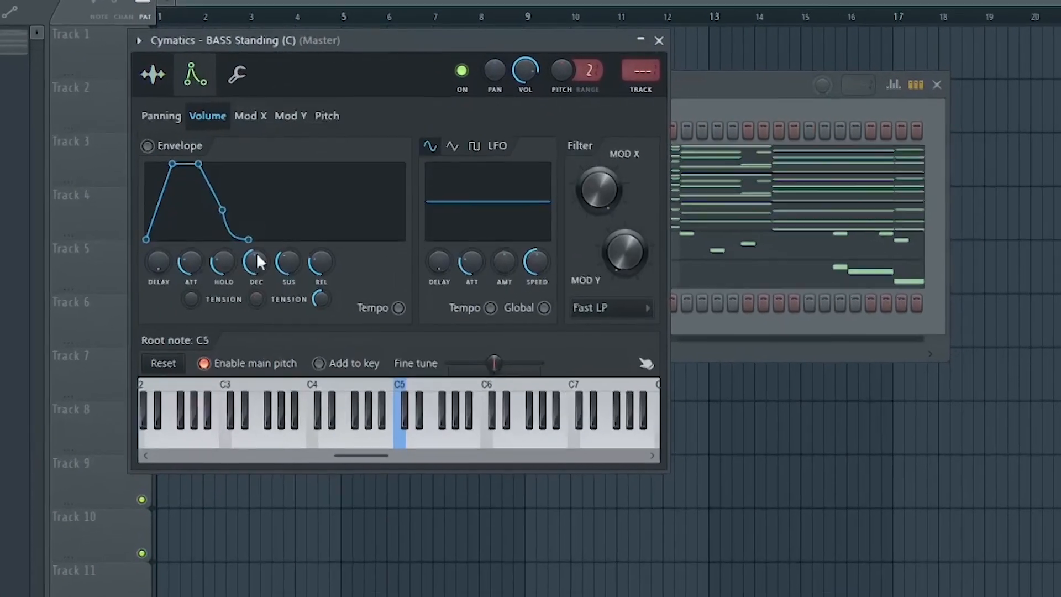
drag(190, 262, 190, 293)
drag(224, 262, 223, 210)
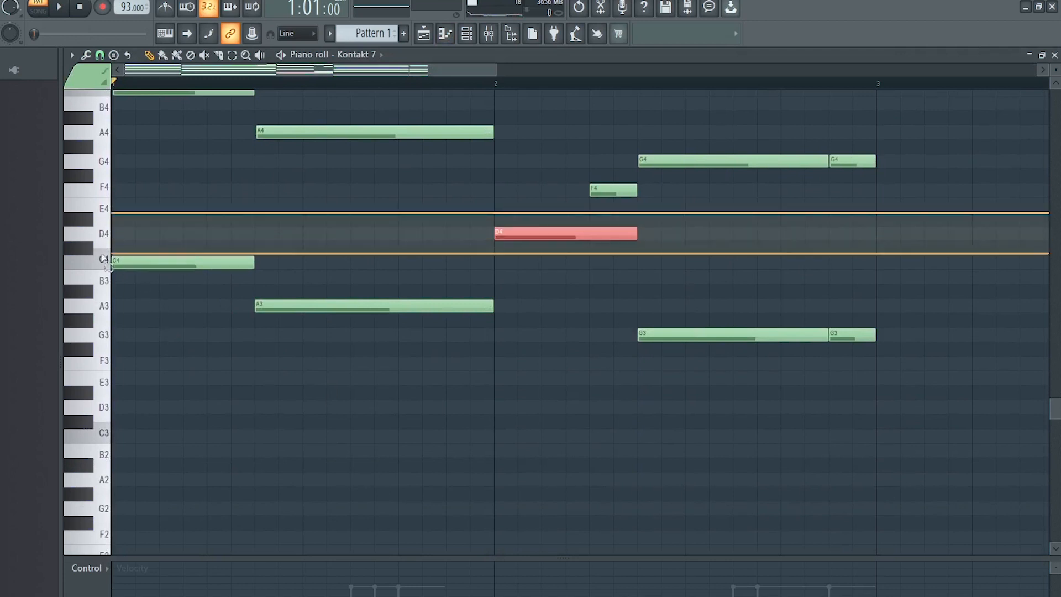
Play the bass pattern in the piano roll and select its two final high notes.
key(space)
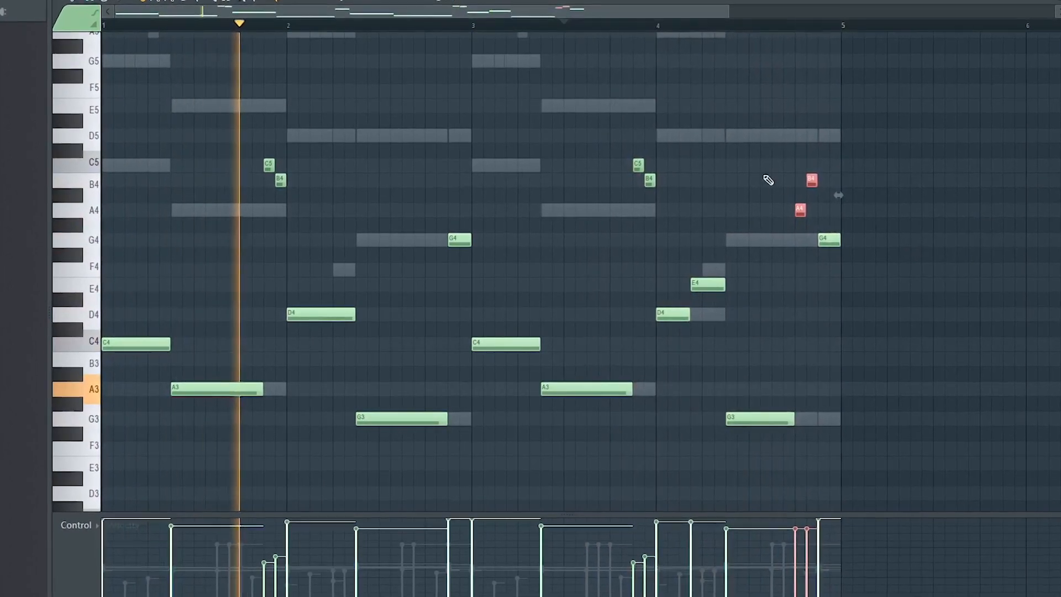
drag(764, 176, 832, 218)
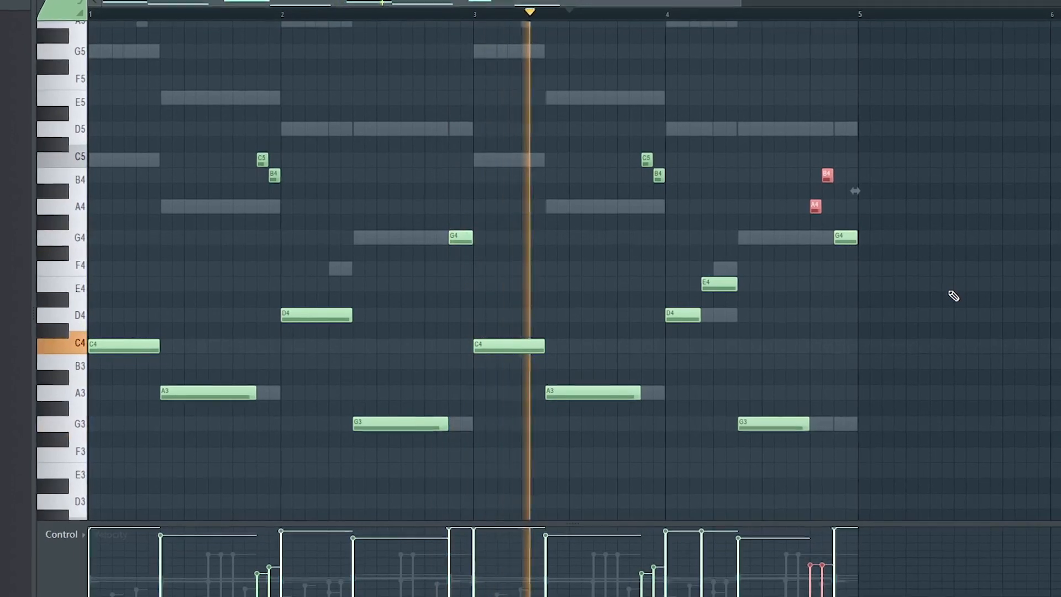
right_click(951, 284)
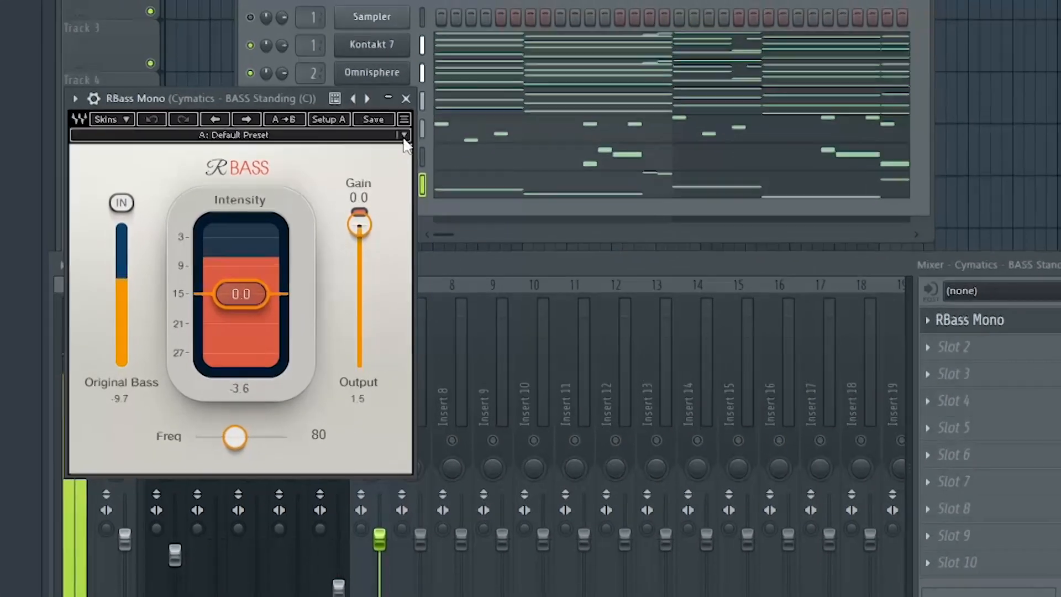
Load the Bombasstic factory preset in RBass Mono on the bass track and lower its intensity slightly.
click(412, 194)
mouse_move(494, 387)
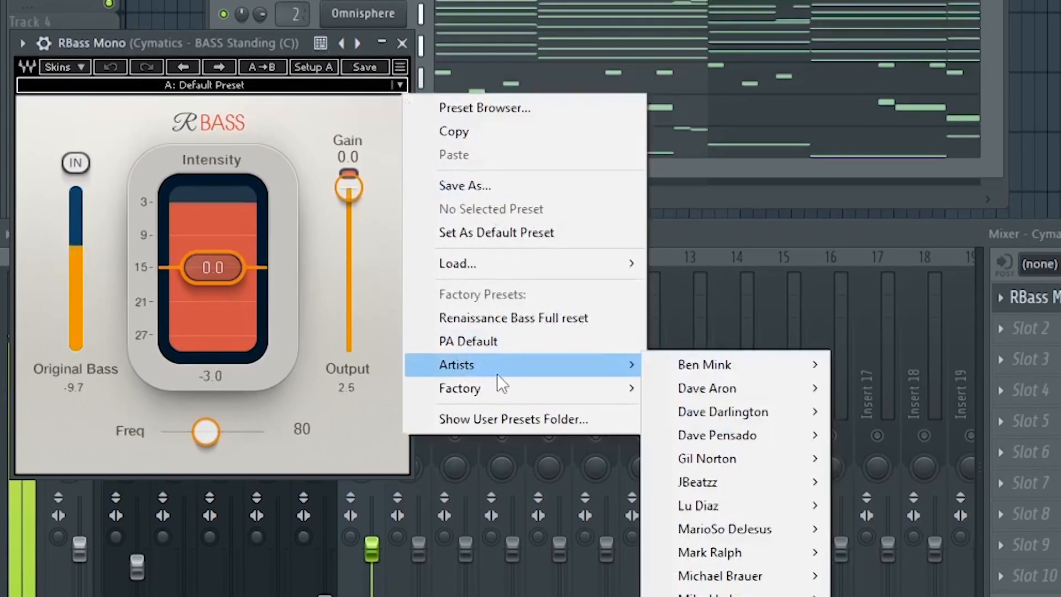
mouse_move(529, 365)
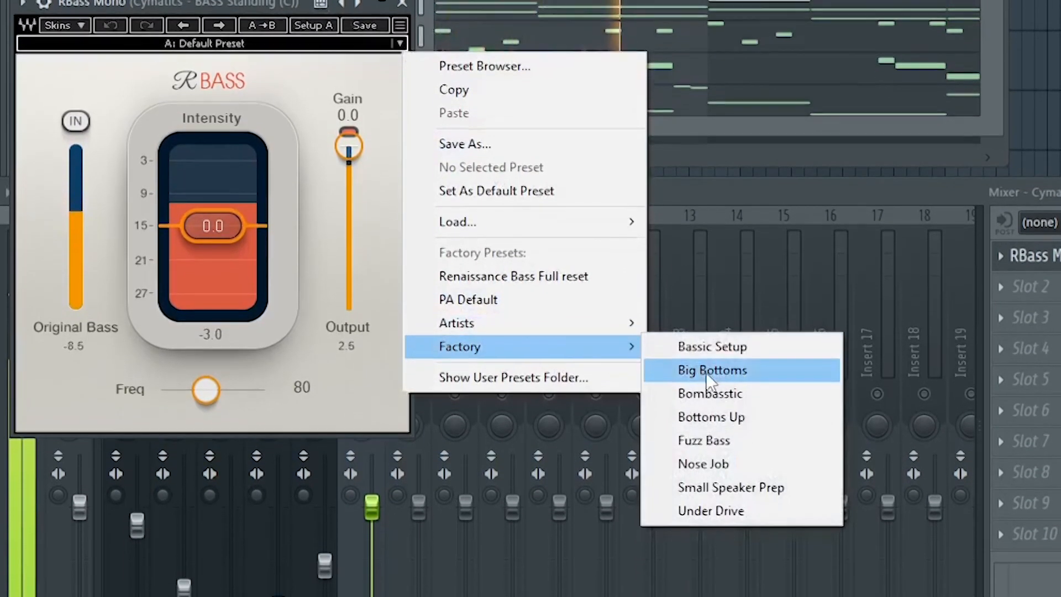
click(713, 393)
drag(230, 213, 230, 219)
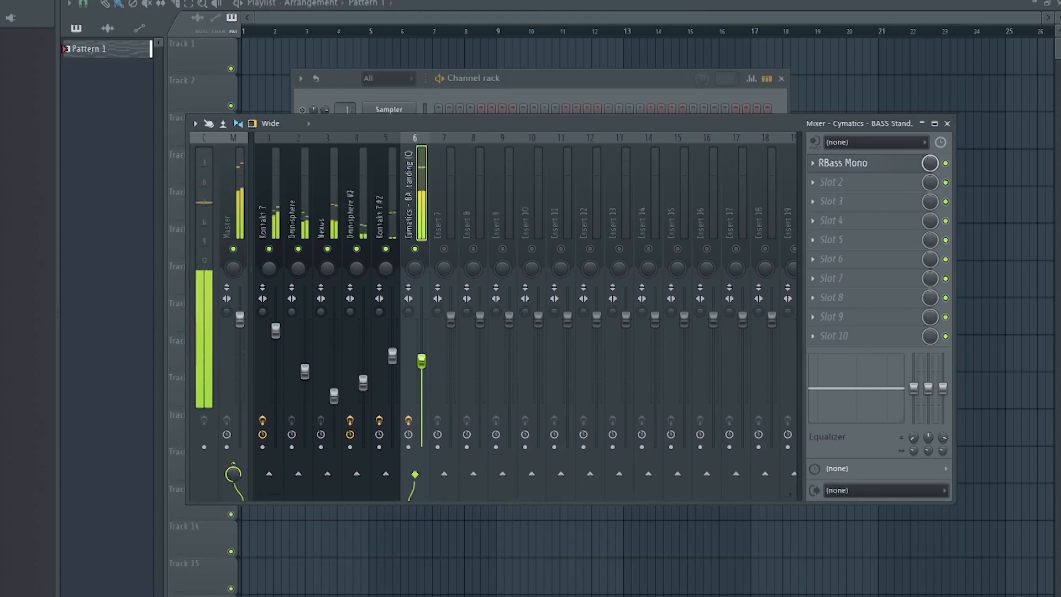
Lower the bass mixer track's volume and add Fruity Blood Overdrive with its Pre Amp turned up.
drag(421, 361, 422, 374)
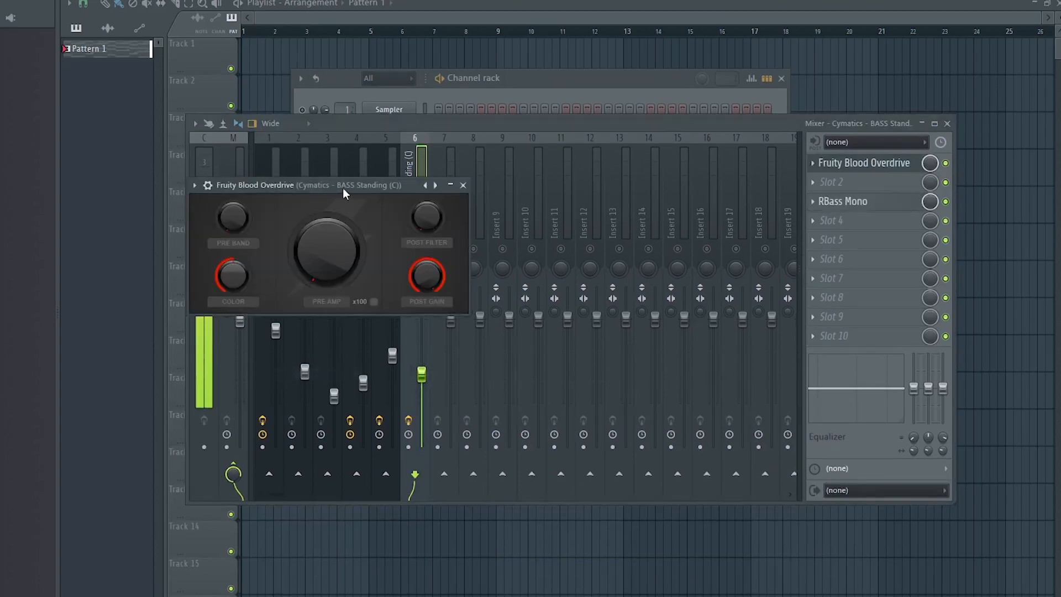
drag(343, 188, 466, 168)
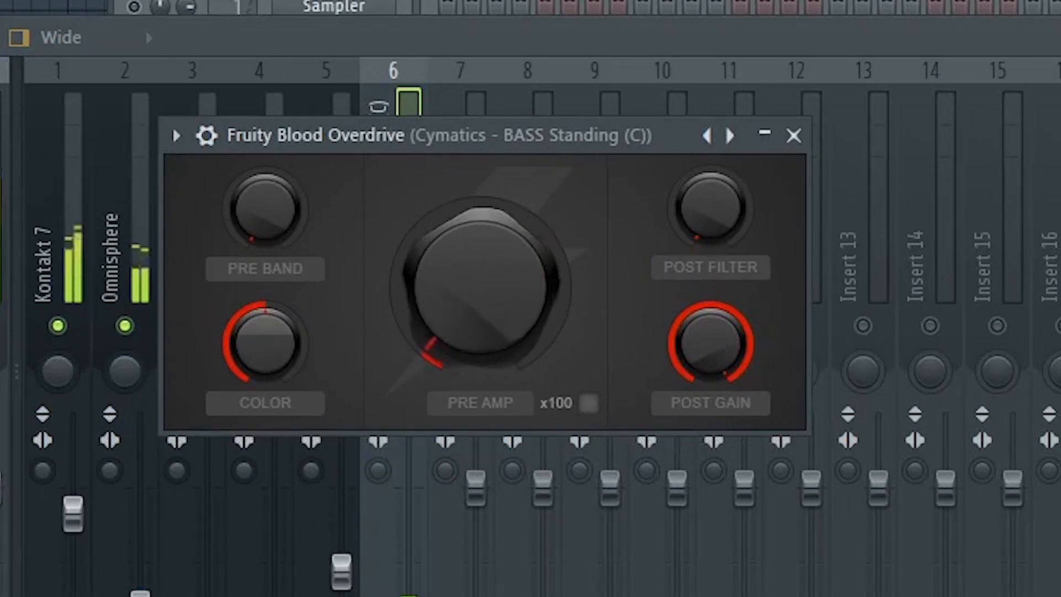
mouse_move(481, 287)
mouse_down()
mouse_move(480, 193)
mouse_move(481, 301)
mouse_move(507, 288)
mouse_move(501, 270)
mouse_move(490, 307)
mouse_up()
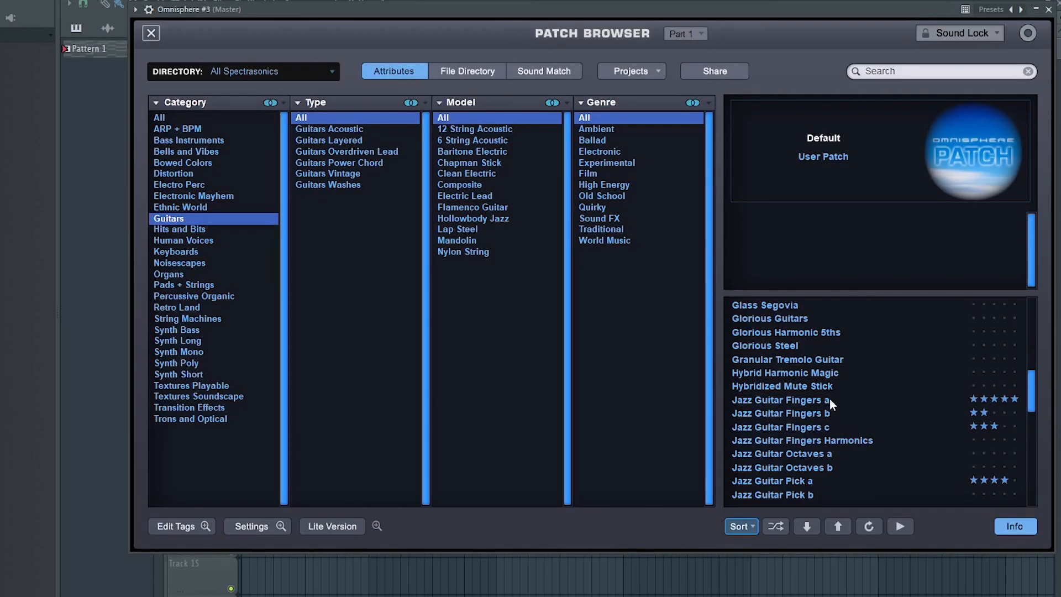
Load the Jazz Guitar Fingers a patch in a new Omnisphere #3 instrument and close the browser.
click(832, 403)
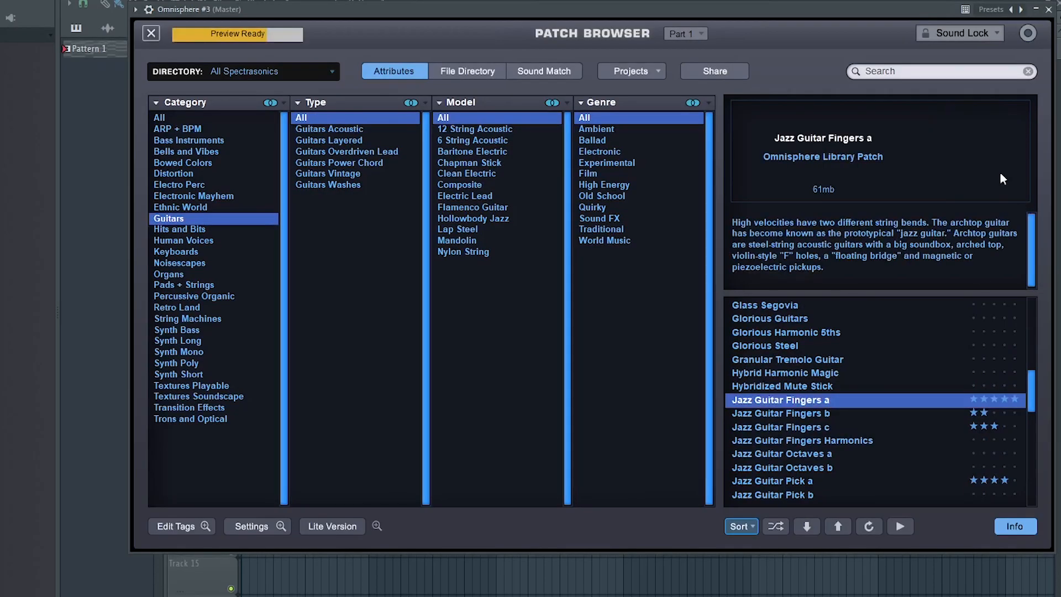
click(1050, 9)
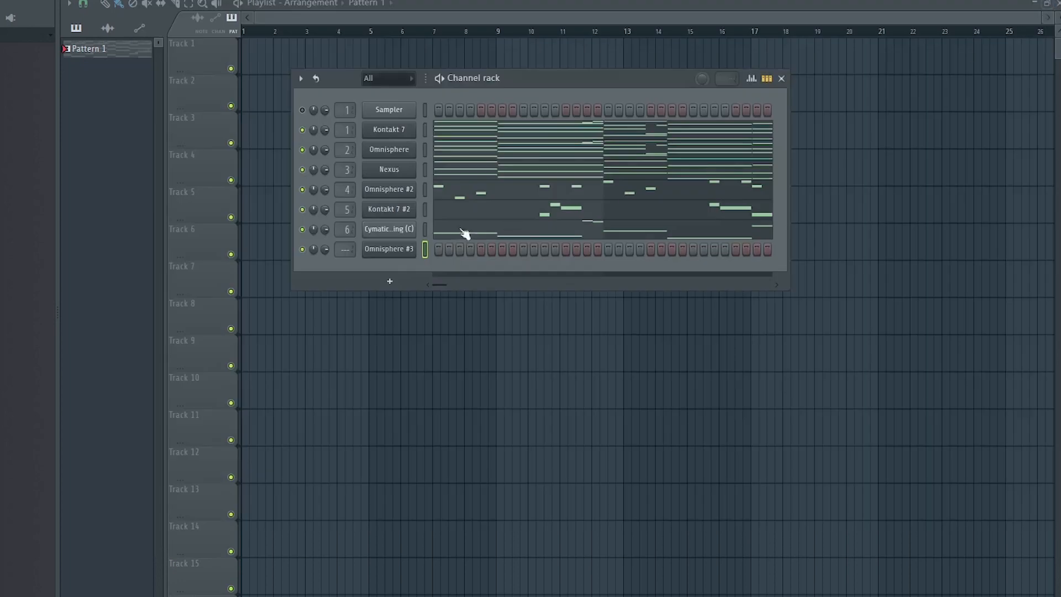
Open the Omnisphere #3 channel's piano roll with its notes and play the pattern back.
right_click(393, 252)
click(445, 248)
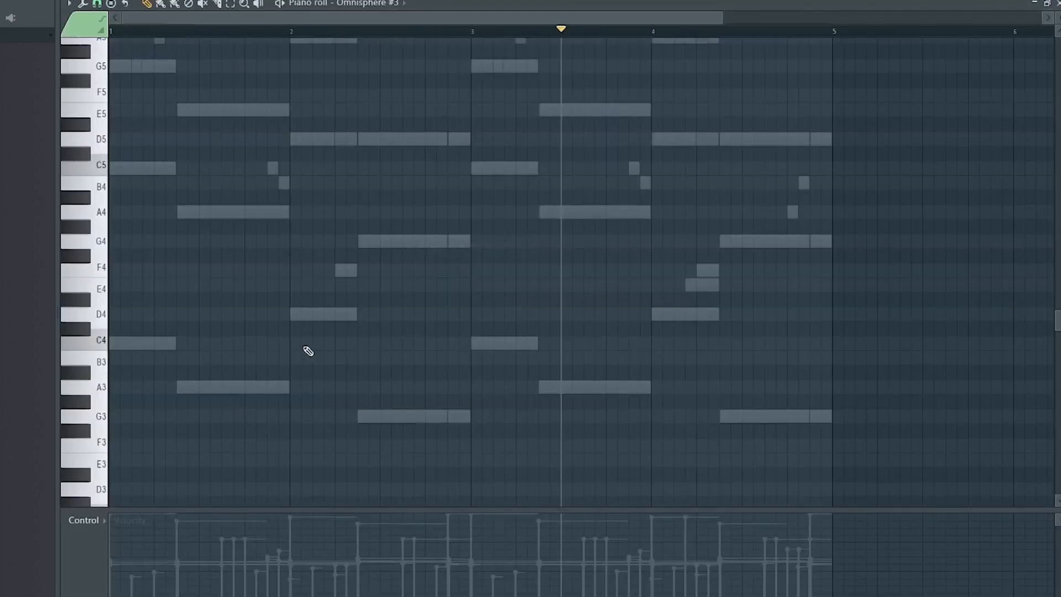
key(space)
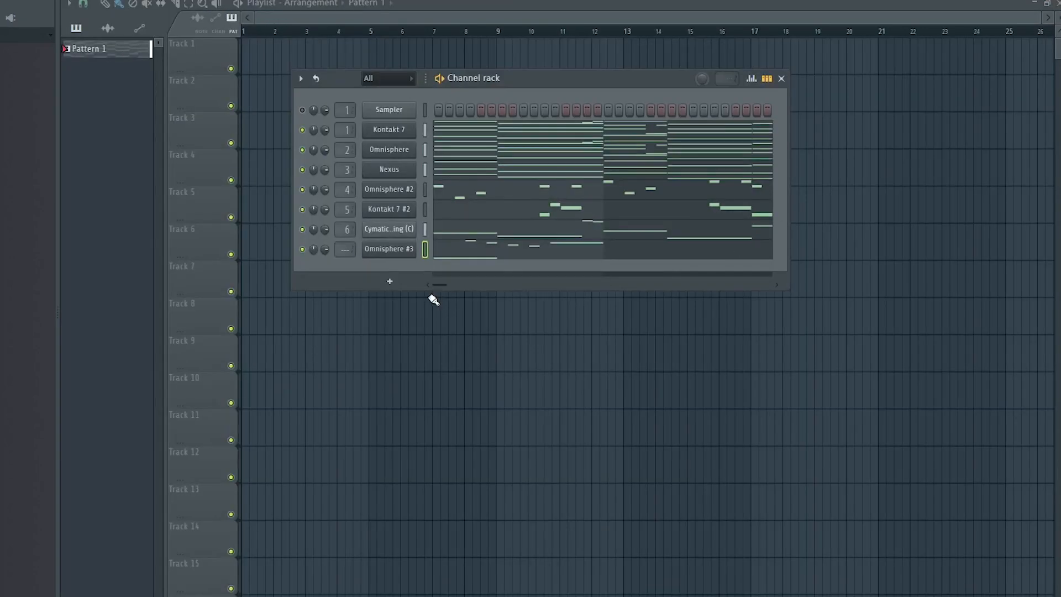
key(space)
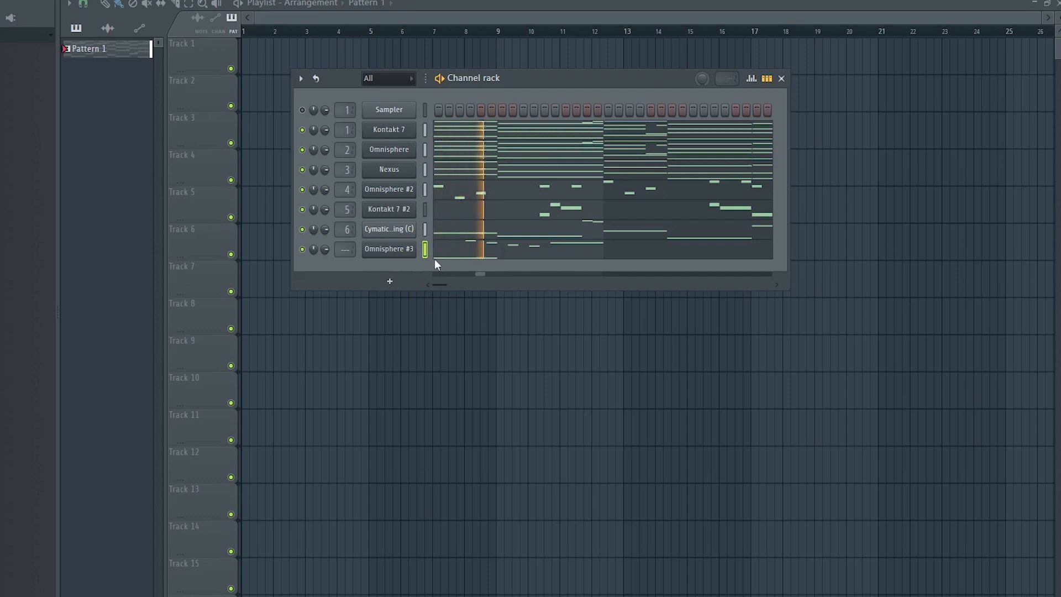
Link the Omnisphere #3 channel to mixer insert 7.
key(F9)
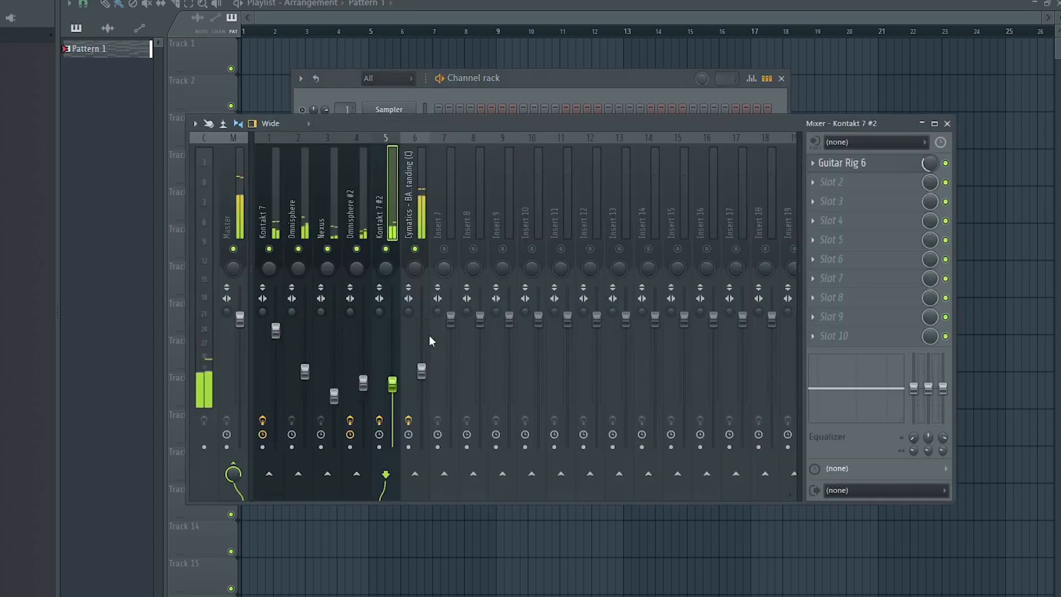
click(440, 224)
key(ctrl+l)
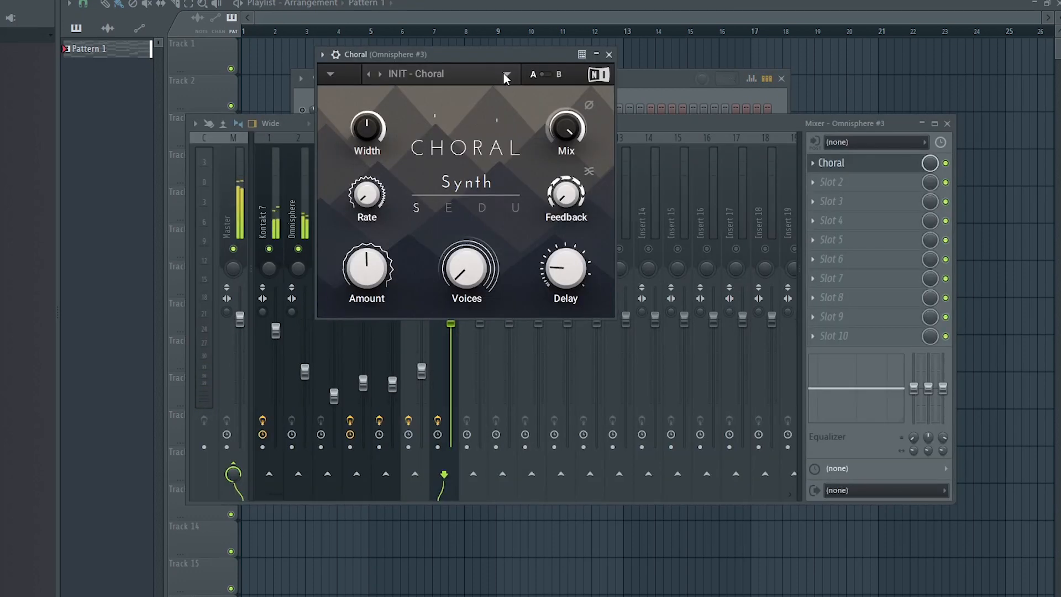
Pick a Choral preset on the Omnisphere #3 insert alongside Raum reverb, and close the plugin window.
click(507, 73)
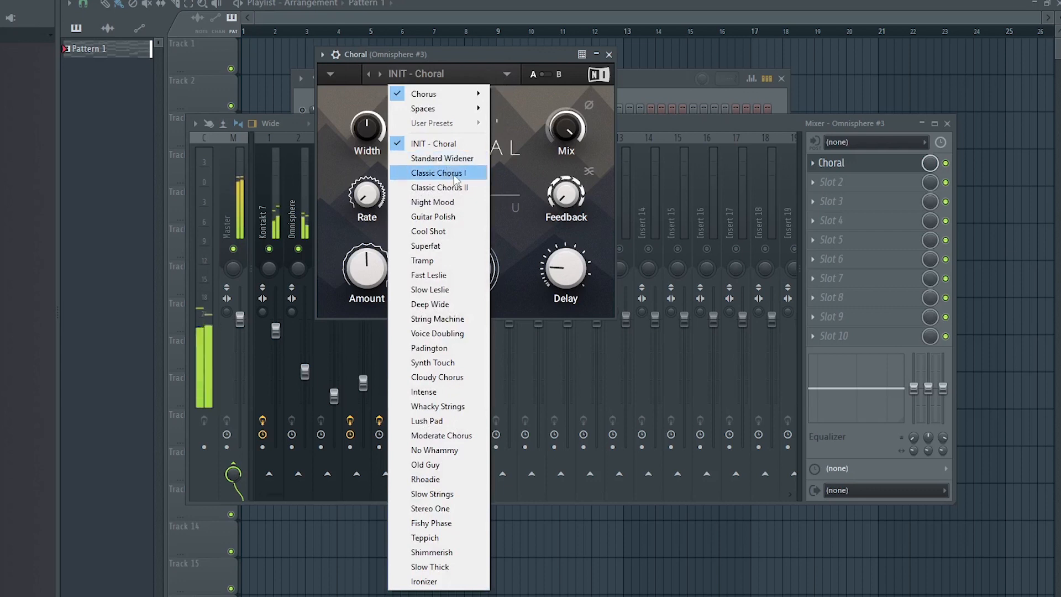
click(453, 215)
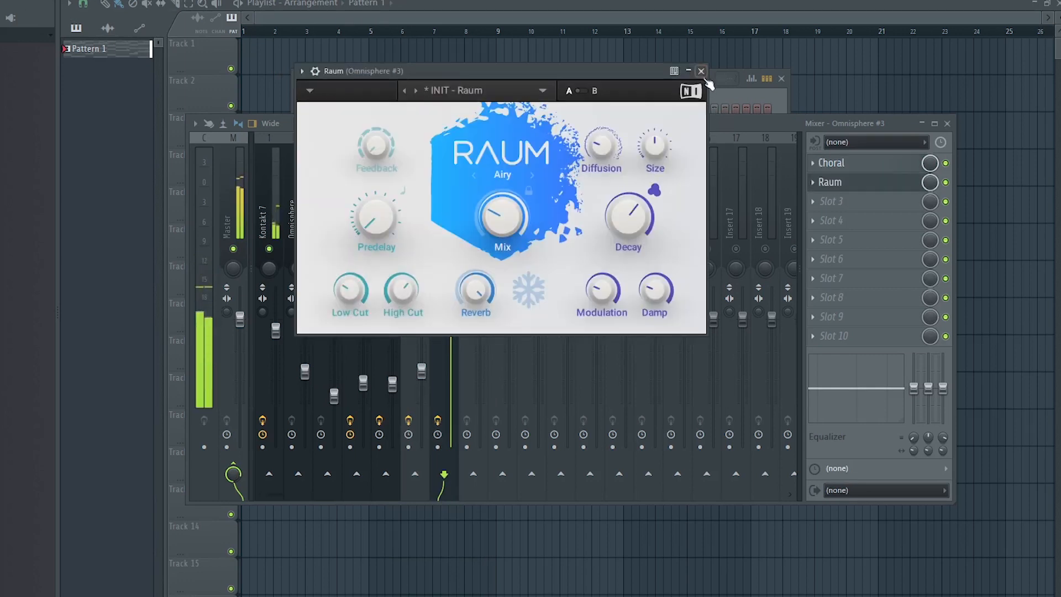
click(701, 71)
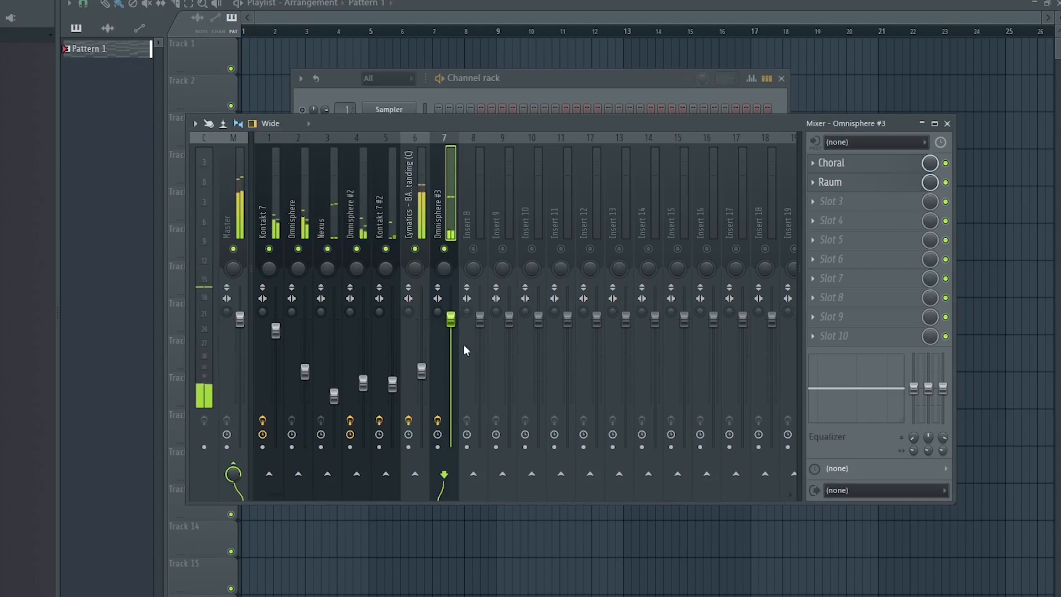
Split Pattern 1 by channel into separate patterns.
key(F9)
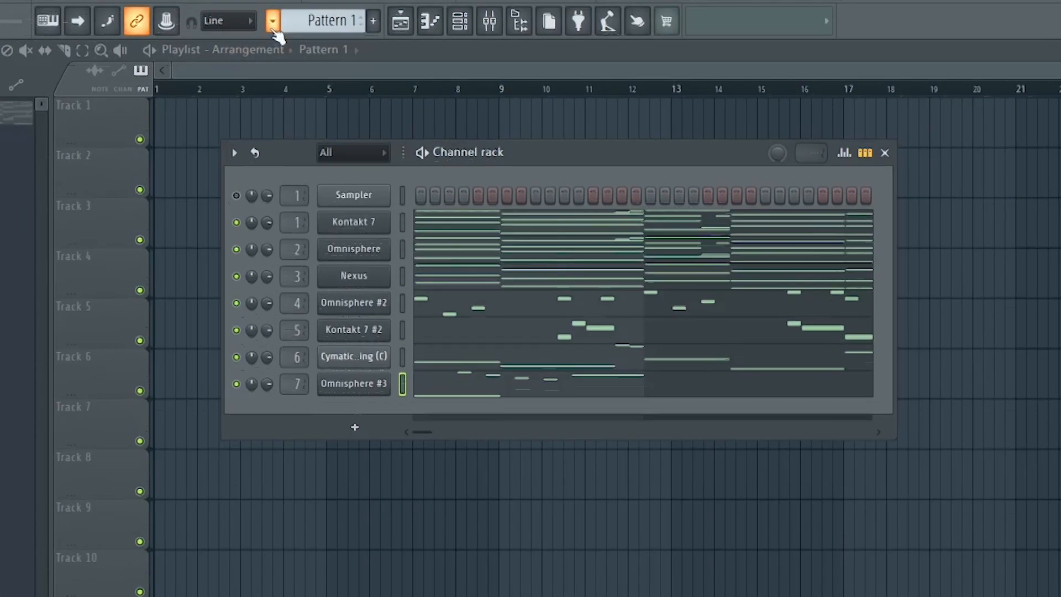
click(273, 21)
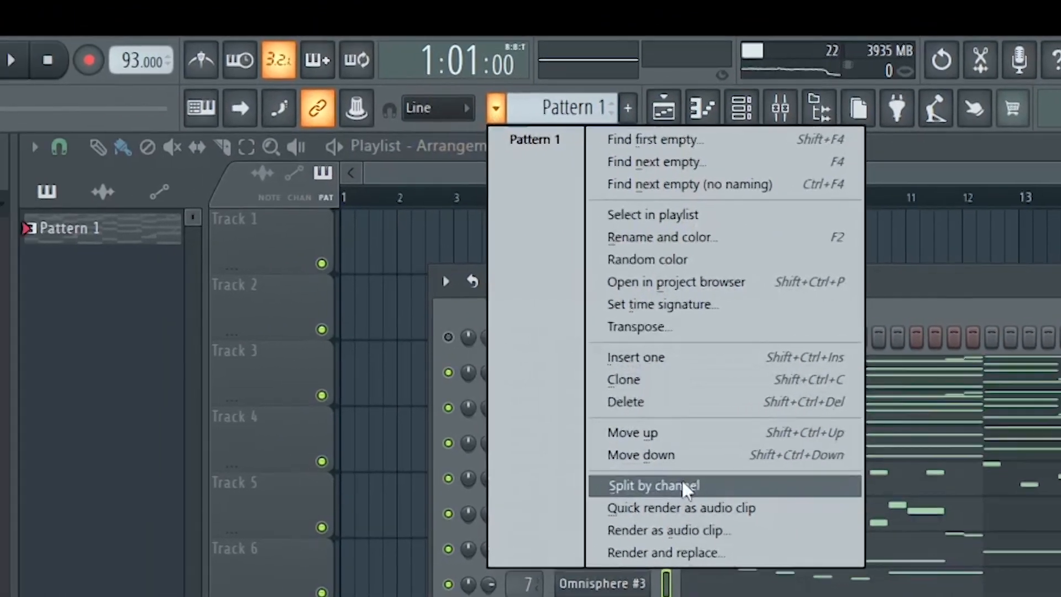
click(539, 492)
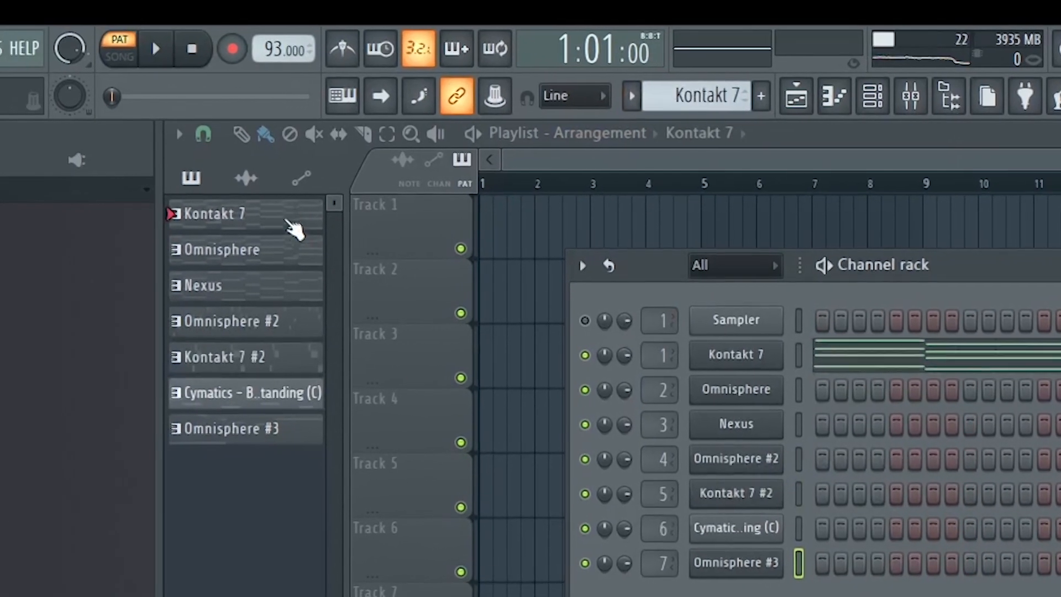
Place the split instrument patterns onto the playlist tracks.
click(266, 224)
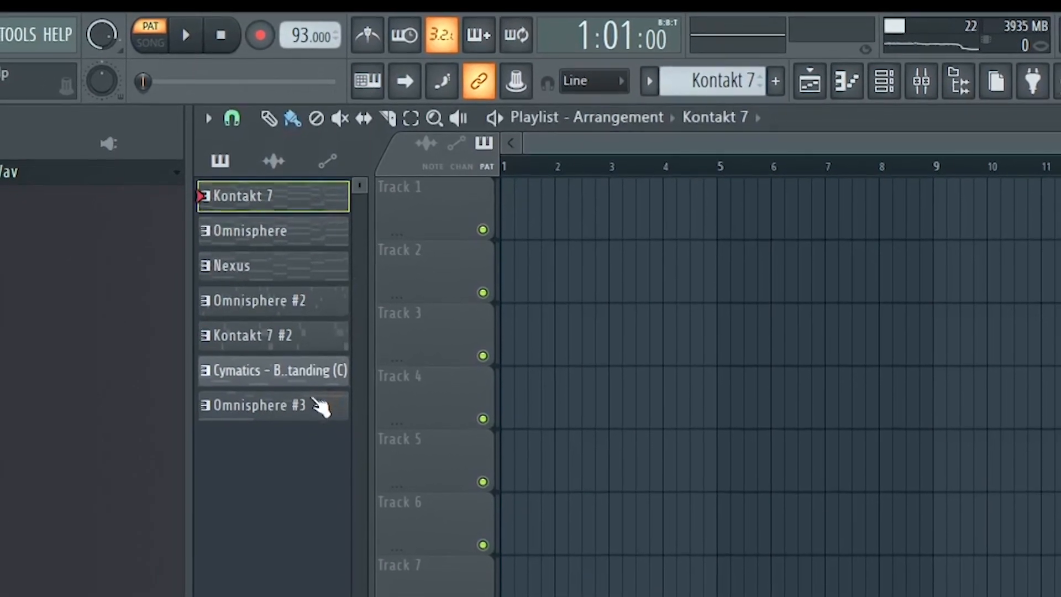
shift+click(312, 410)
drag(271, 187, 537, 180)
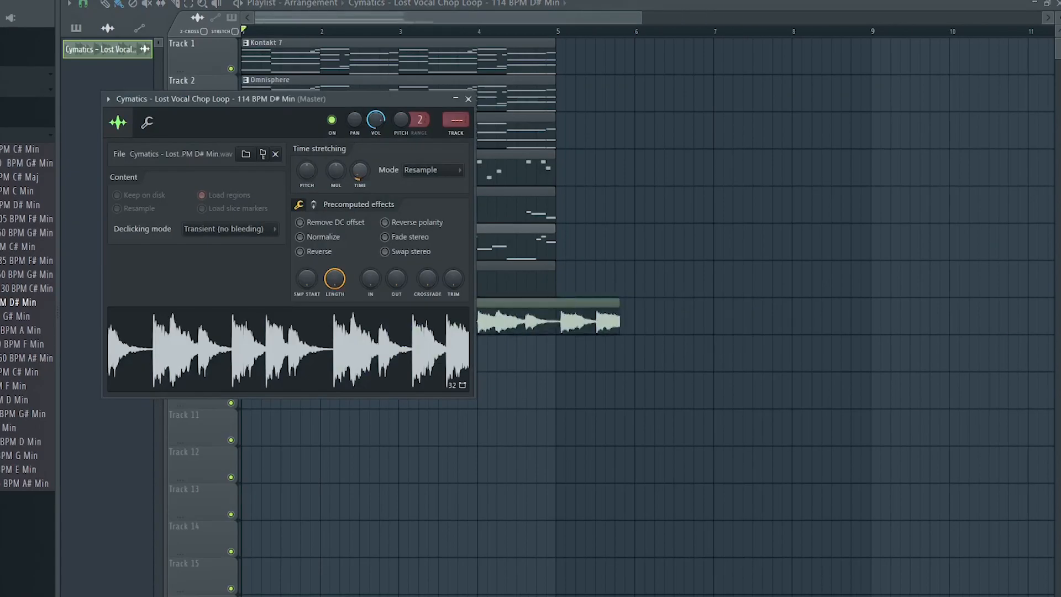
Stretch the vocal chop loop by turning its time knob and setting the stretching mode to Stretch.
drag(360, 171, 360, 150)
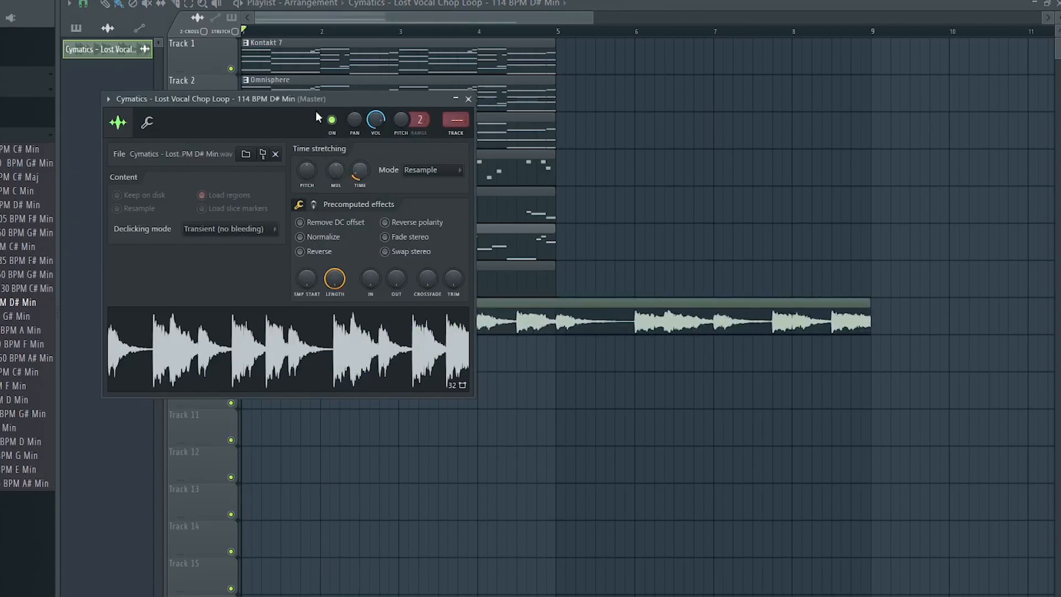
click(437, 170)
click(439, 207)
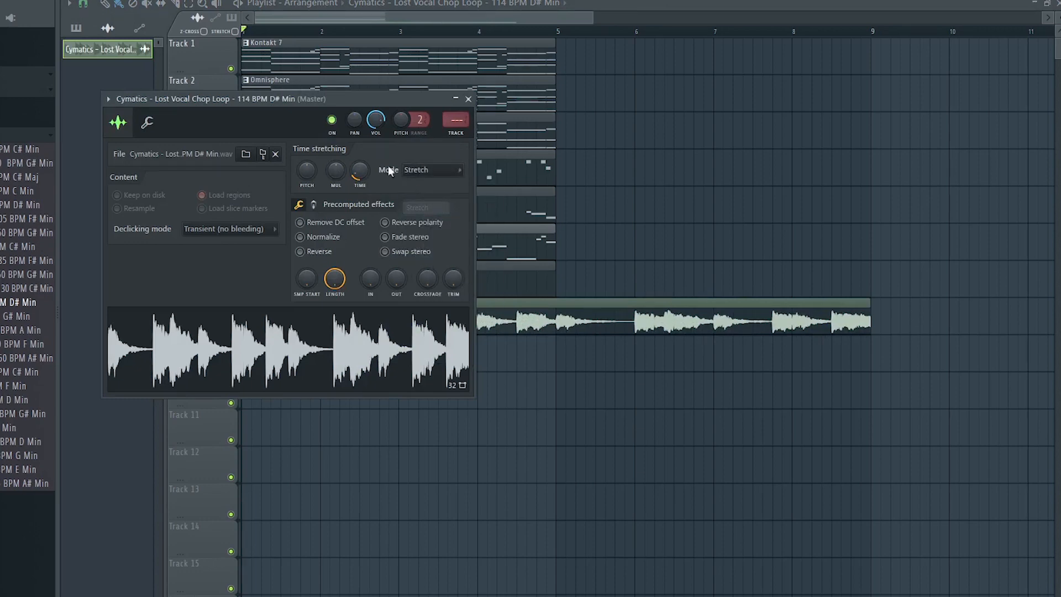
drag(310, 95, 859, 50)
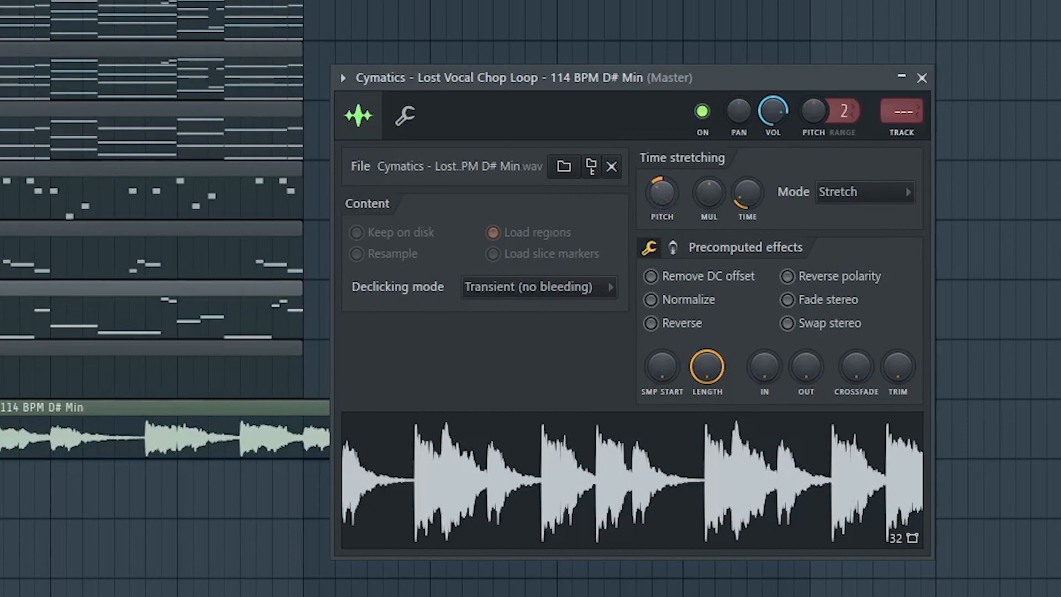
Preview the arrangement and review the vocal chop clip's sample settings.
key(space)
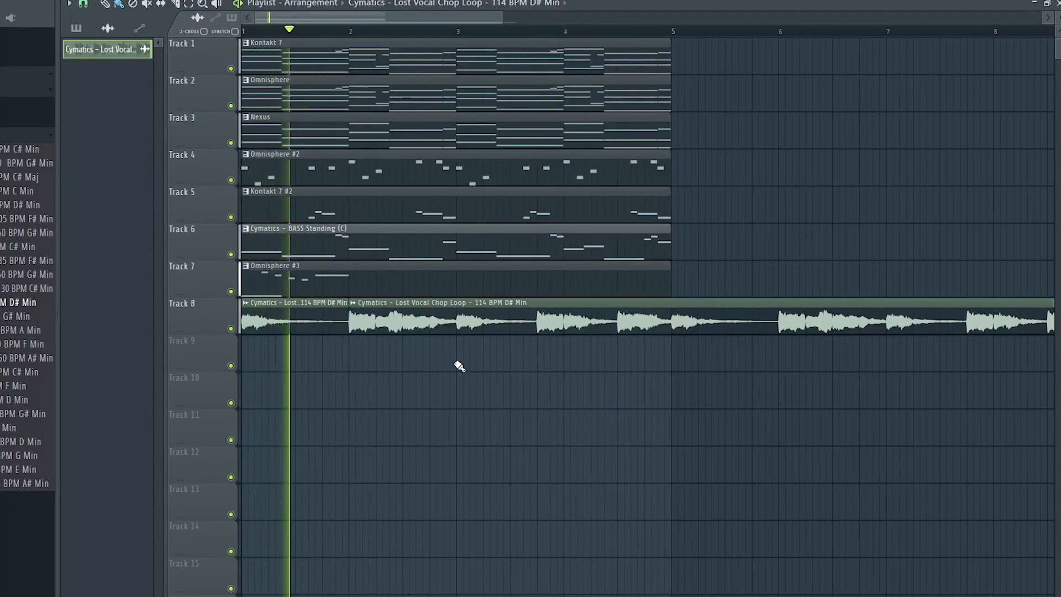
key(space)
double_click(419, 325)
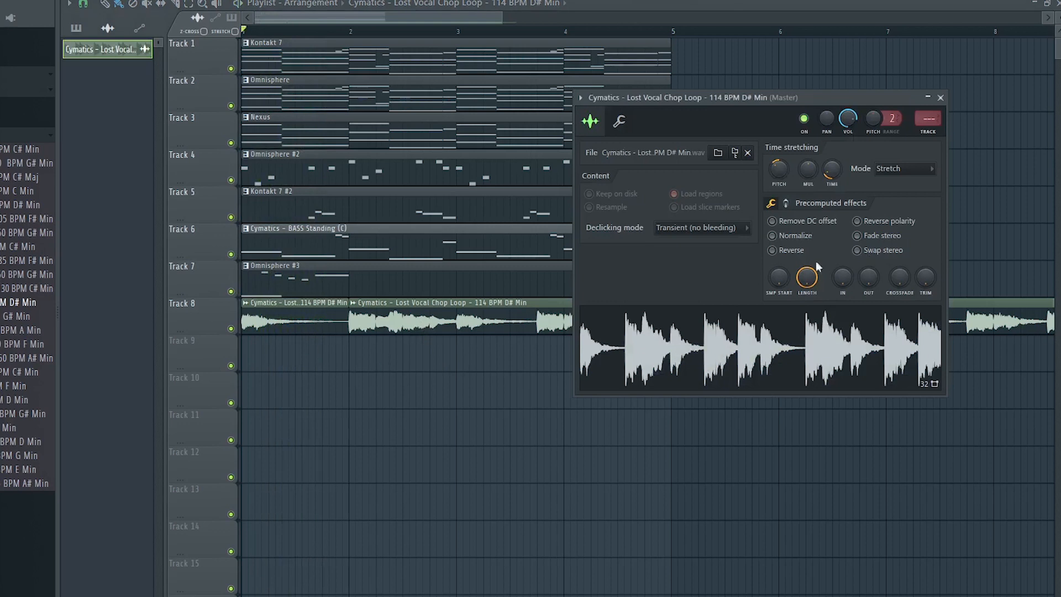
click(725, 232)
click(705, 280)
click(941, 97)
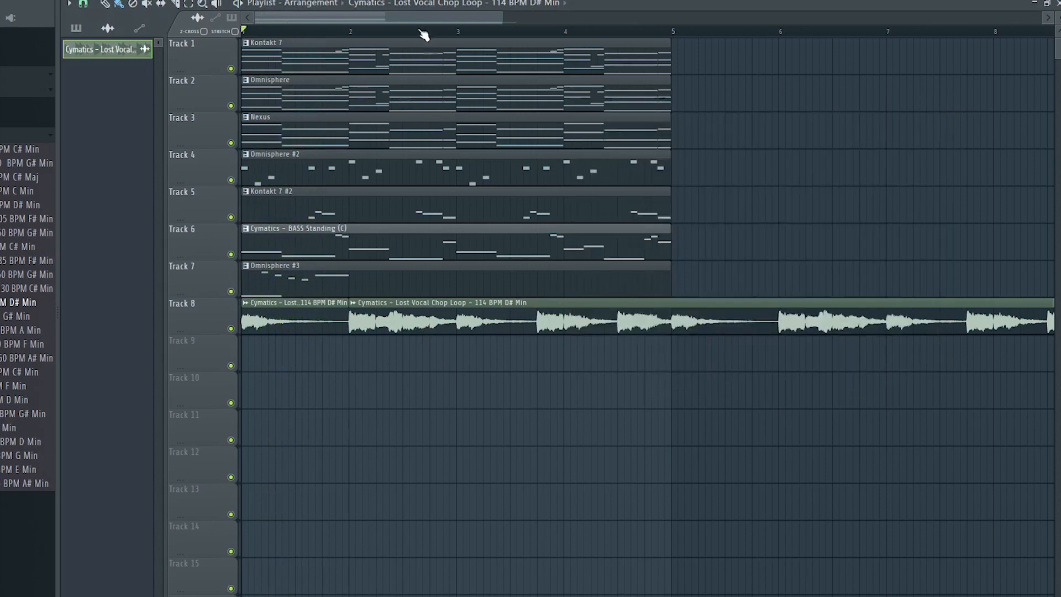
Drag the Cymatics - Memory Tonal Reverse - C sample onto track 9 before the second vocal chop.
key(space)
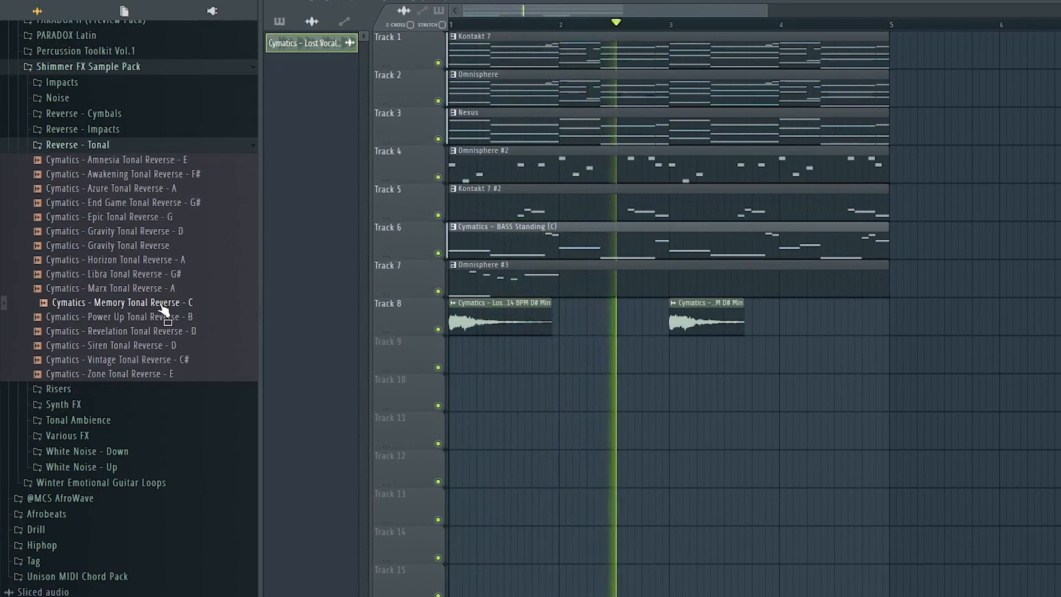
drag(167, 316, 620, 358)
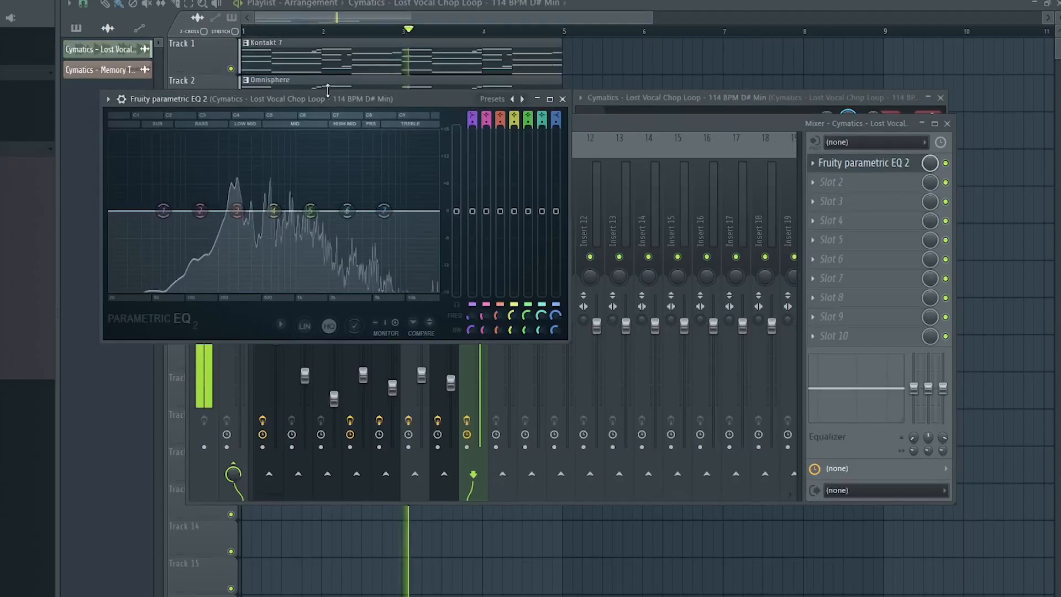
drag(526, 100, 578, 102)
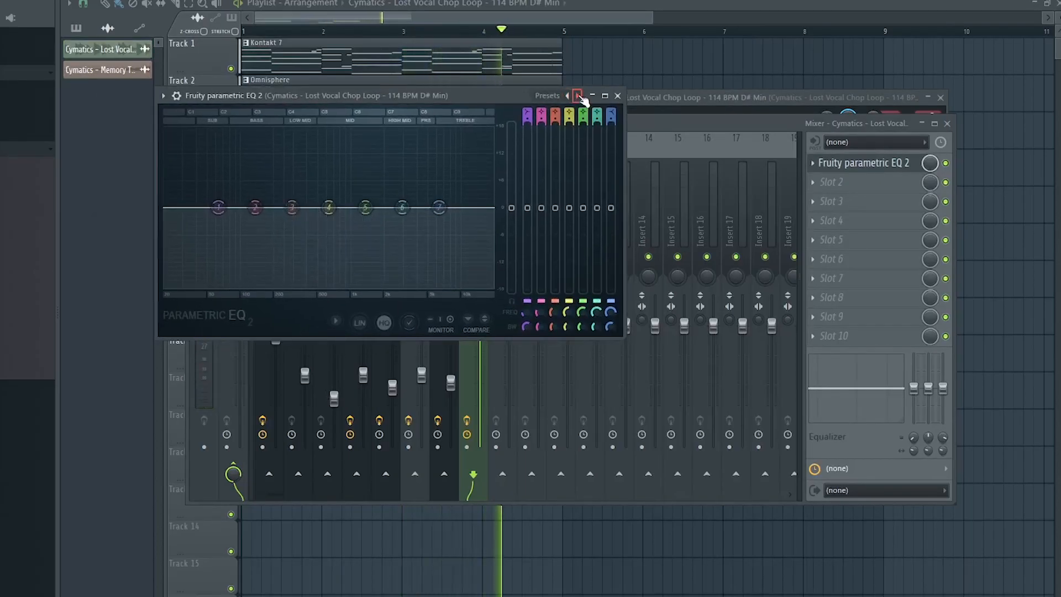
Load the 20Hz + 18kHz cut preset in Fruity parametric EQ 2 and narrow both cuts around the vocal.
click(578, 96)
drag(164, 208, 325, 208)
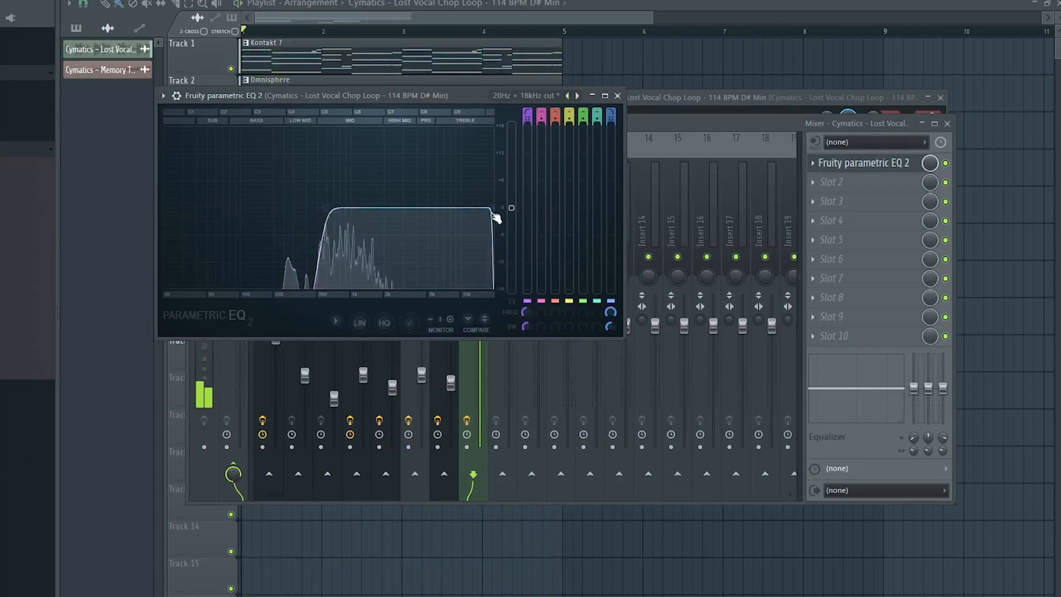
drag(494, 214, 424, 207)
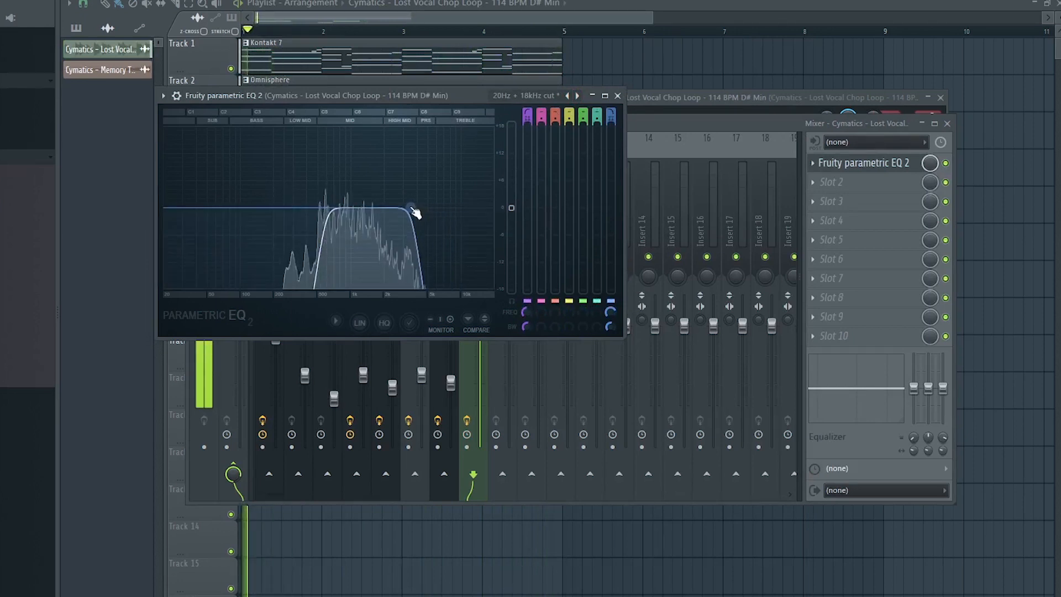
click(618, 96)
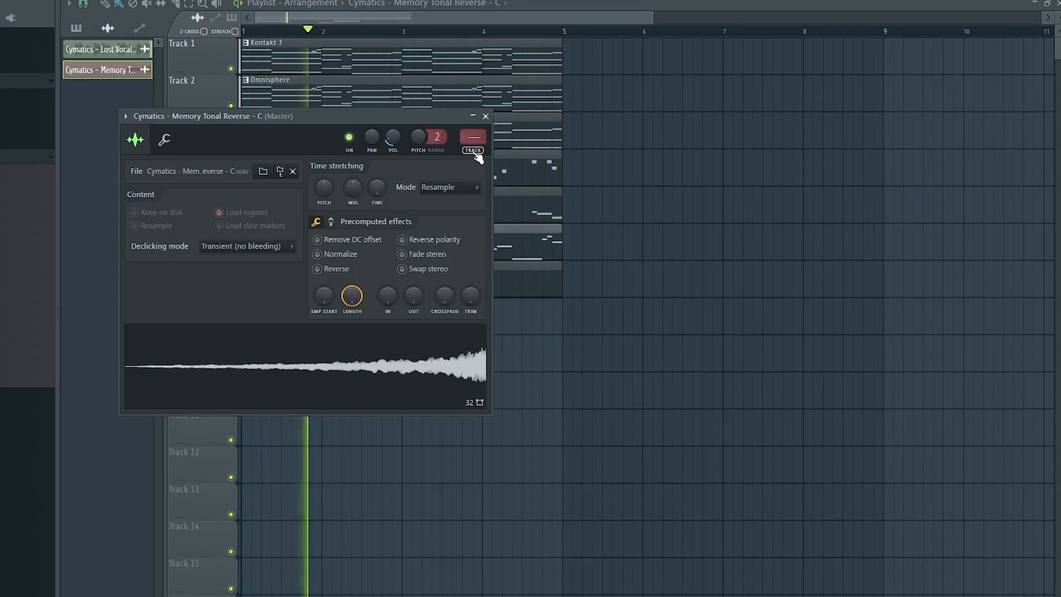
Route the reverse sample to mixer insert 9 and lower its volume fader.
key(F9)
click(485, 113)
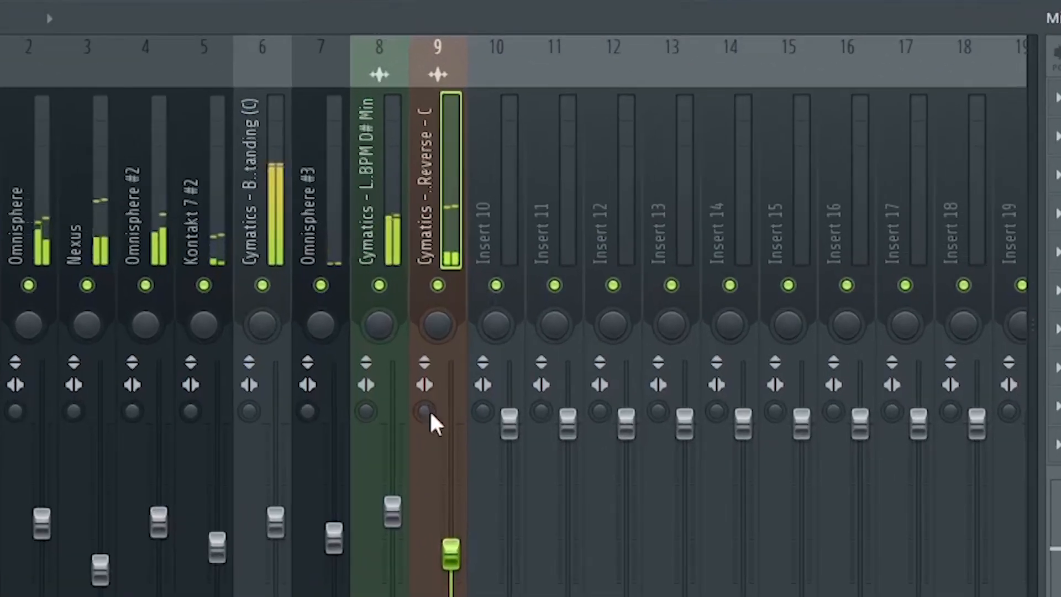
drag(437, 580, 458, 595)
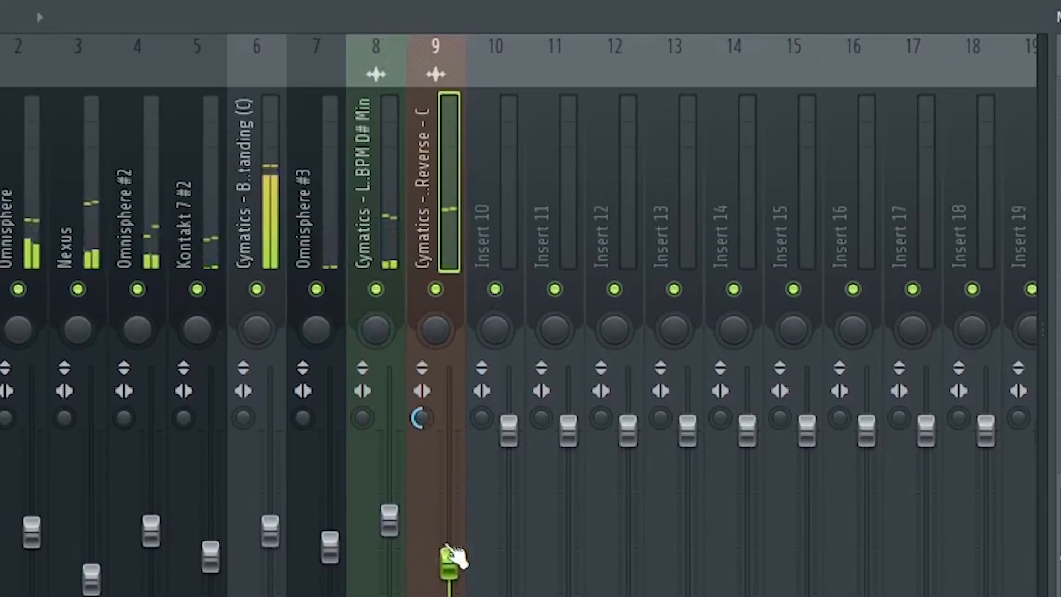
drag(448, 553, 450, 589)
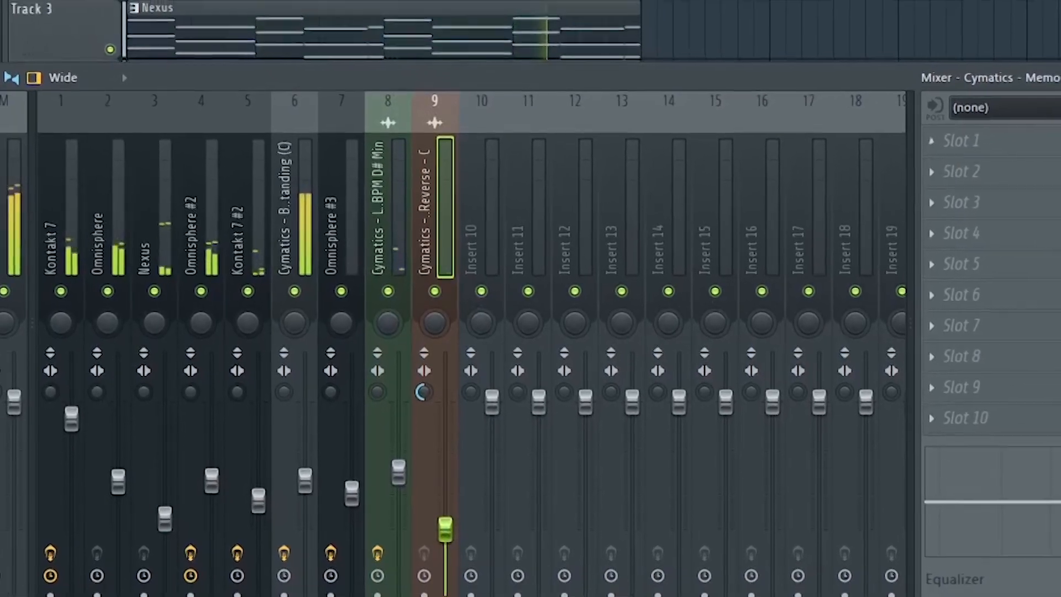
Move the Omnisphere #3 clip to start at bar 2 and trim its end to bar 4.
drag(318, 273, 344, 273)
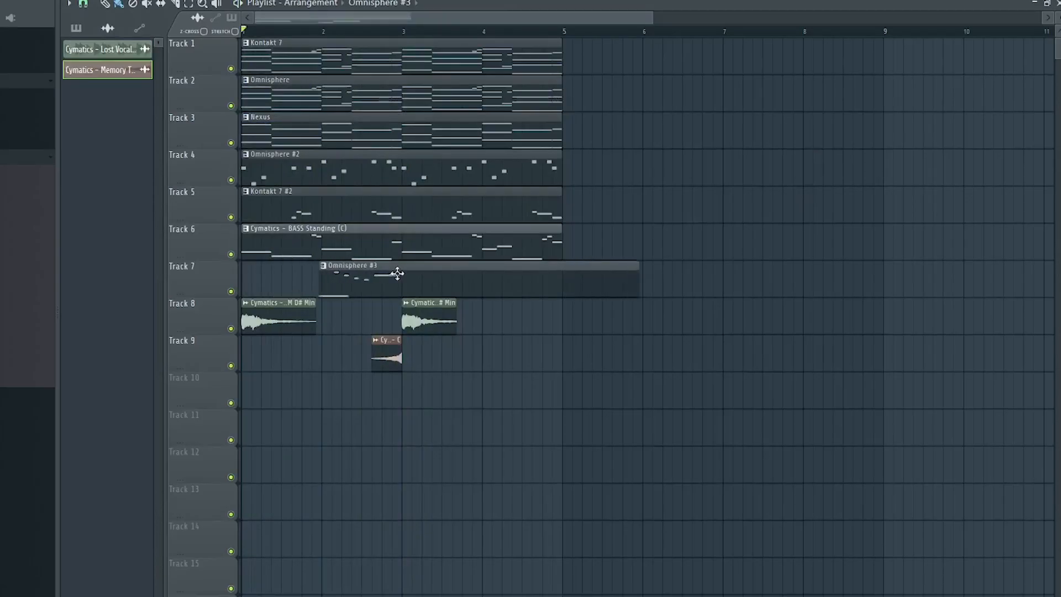
key(space)
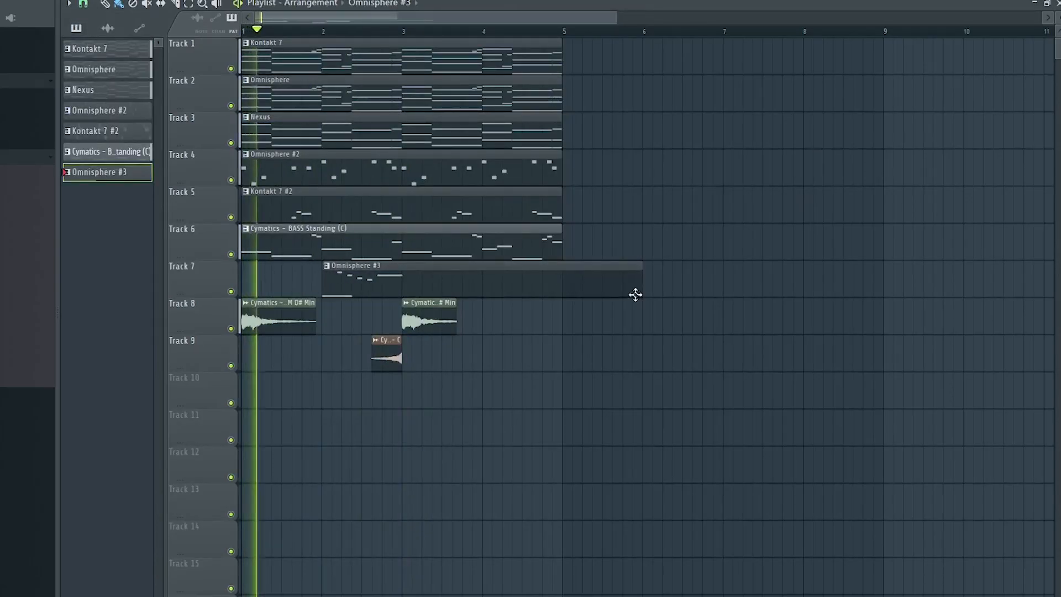
drag(641, 285, 483, 284)
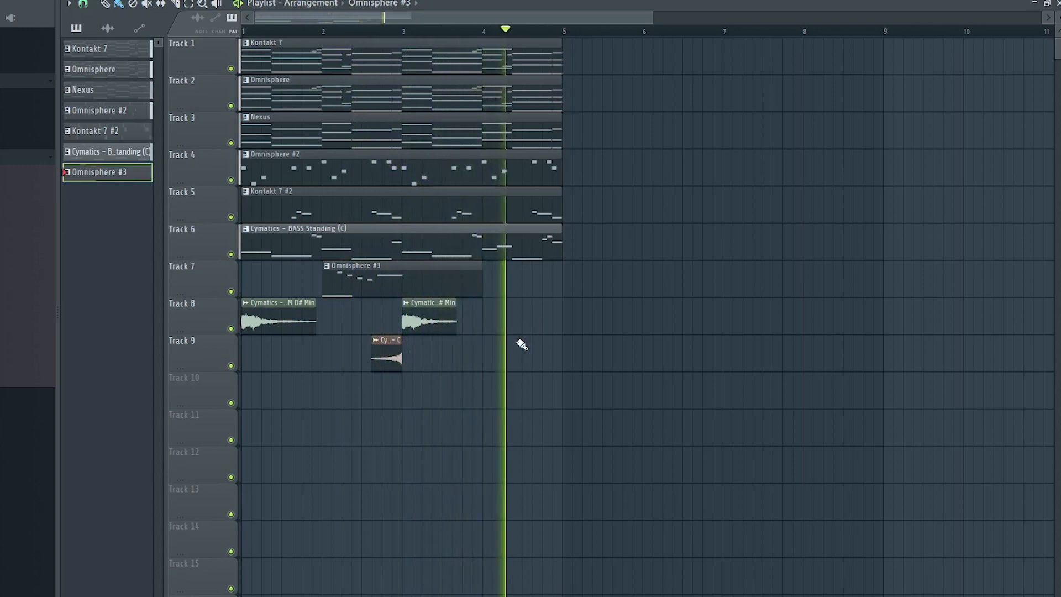
key(space)
Select everything in the playlist and duplicate it three times.
key(ctrl+a)
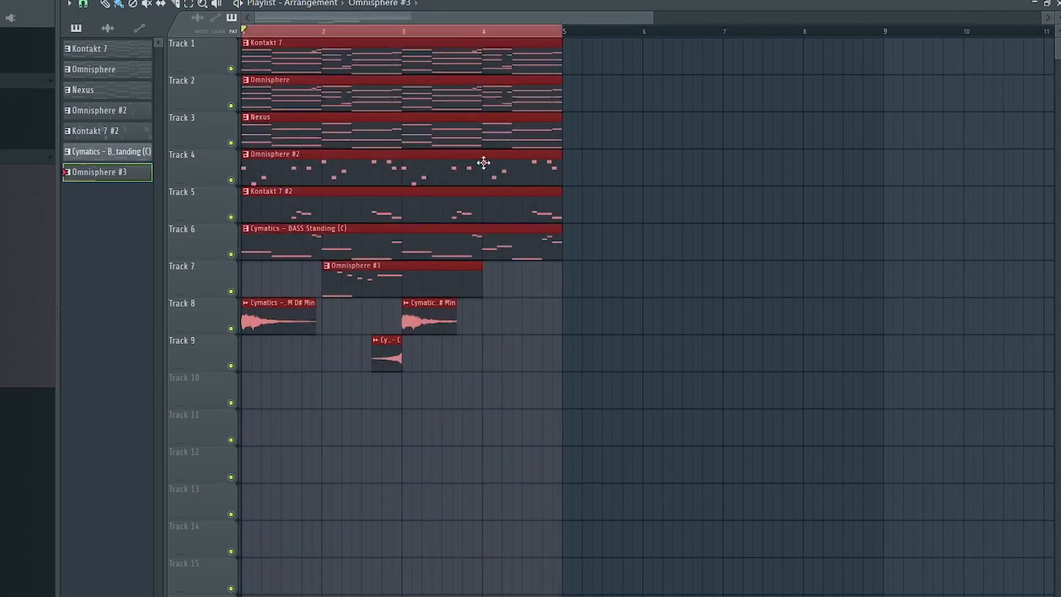
key(ctrl+b)
key(ctrl+b)
key(ctrl+b)
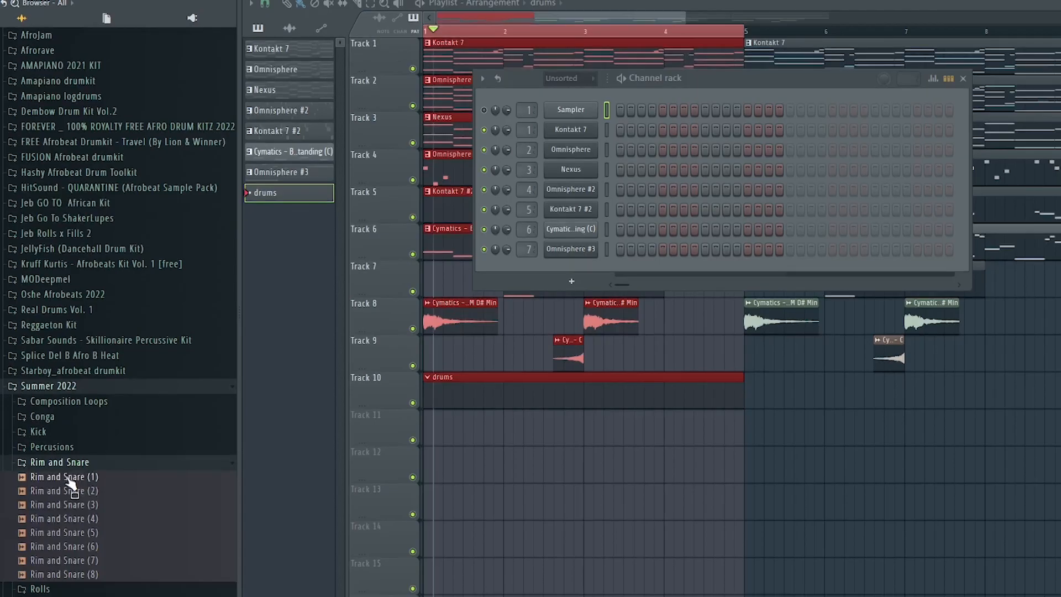
Add the Rim and Snare (3) sample to the drums pattern and play it.
drag(91, 493, 793, 273)
key(space)
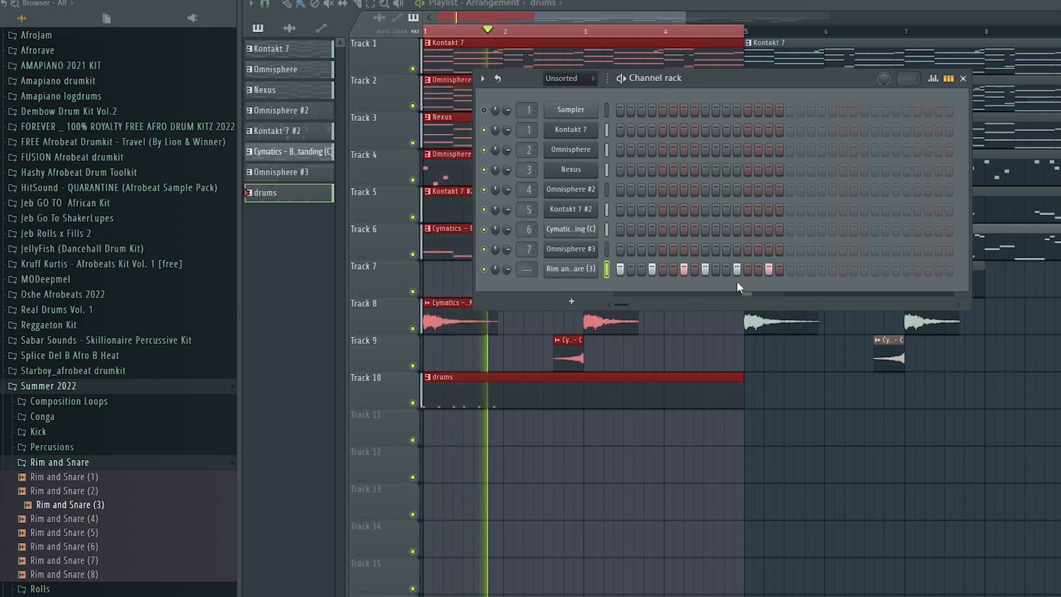
key(space)
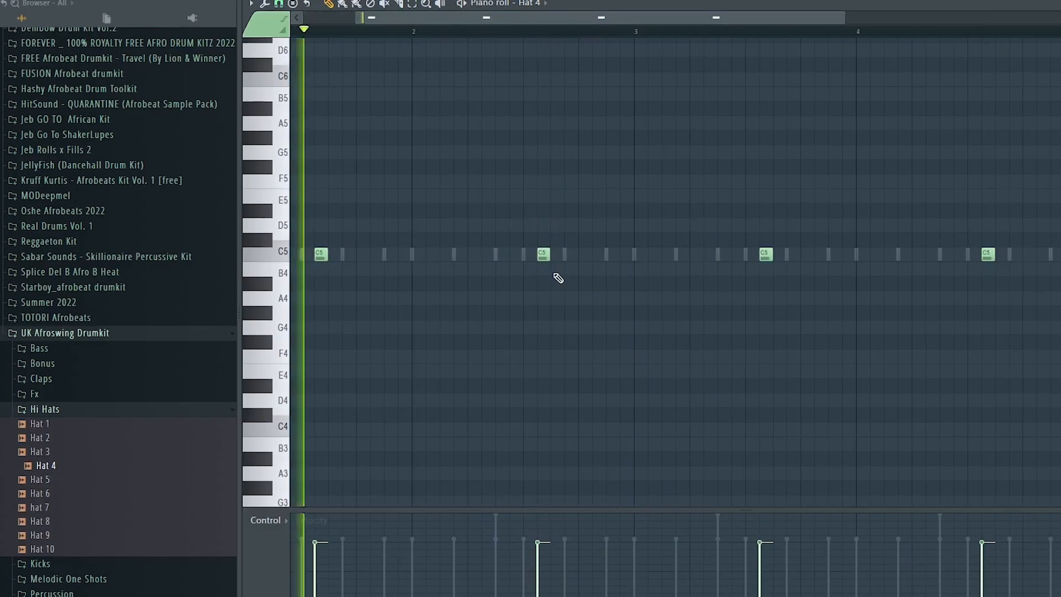
Add a note to the Hat 4 hi-hat pattern in the piano roll.
click(556, 269)
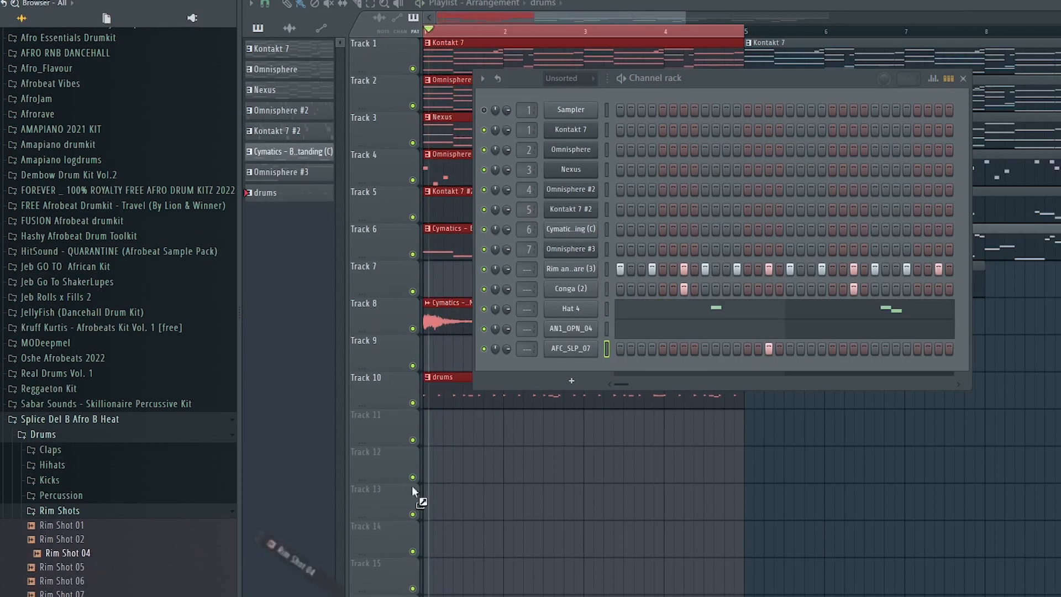
Add the Rim Shot 04 sample to the drums pattern, place a step for it and play the pattern.
drag(580, 369, 586, 373)
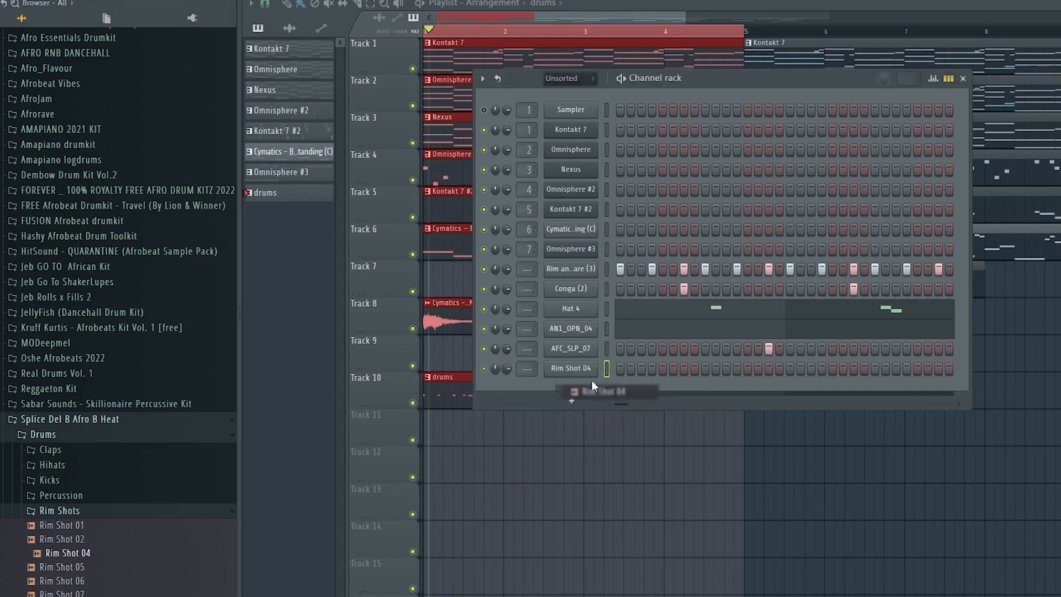
click(652, 369)
key(space)
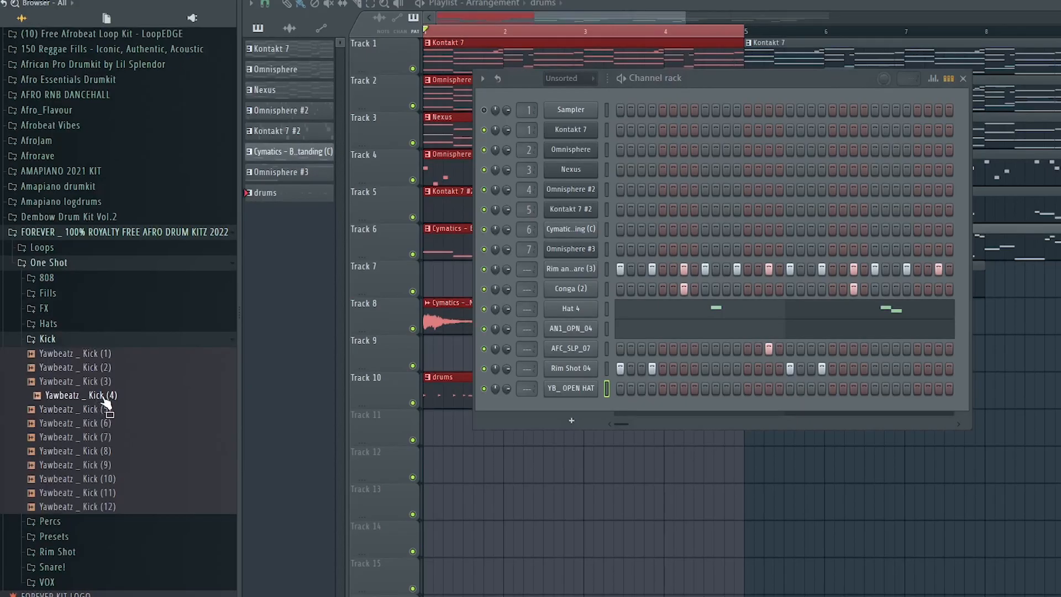
Add the Yawbeatz Kick (4) sample to the drums pattern, open its piano roll and quantize its notes.
drag(107, 402, 610, 412)
right_click(594, 408)
click(602, 408)
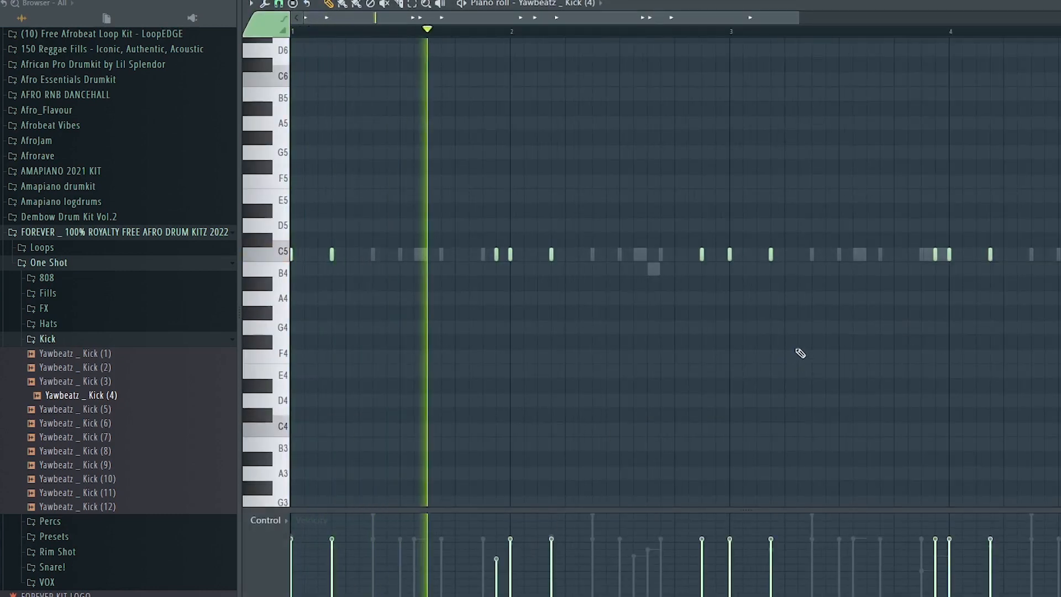
key(ctrl+q)
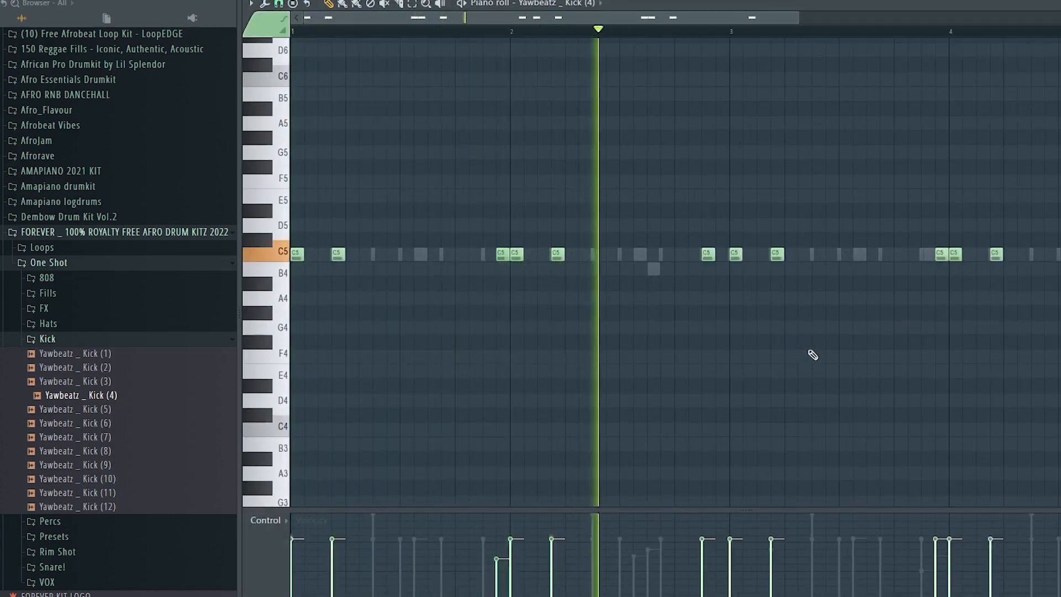
click(936, 556)
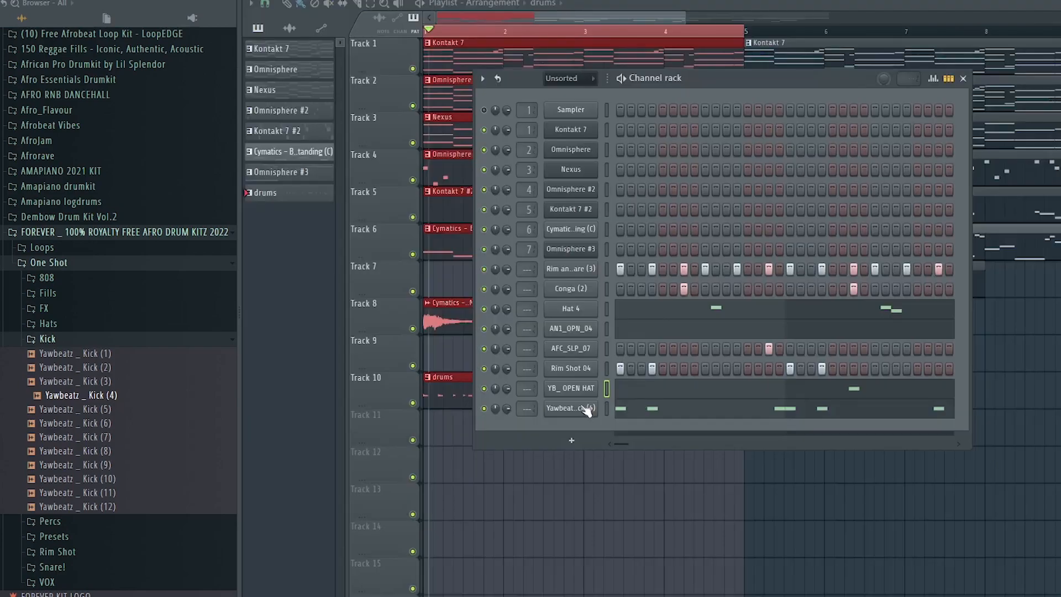
Raise the hold of the YB_ OPEN HAT channel's volume envelope in its channel settings.
click(588, 389)
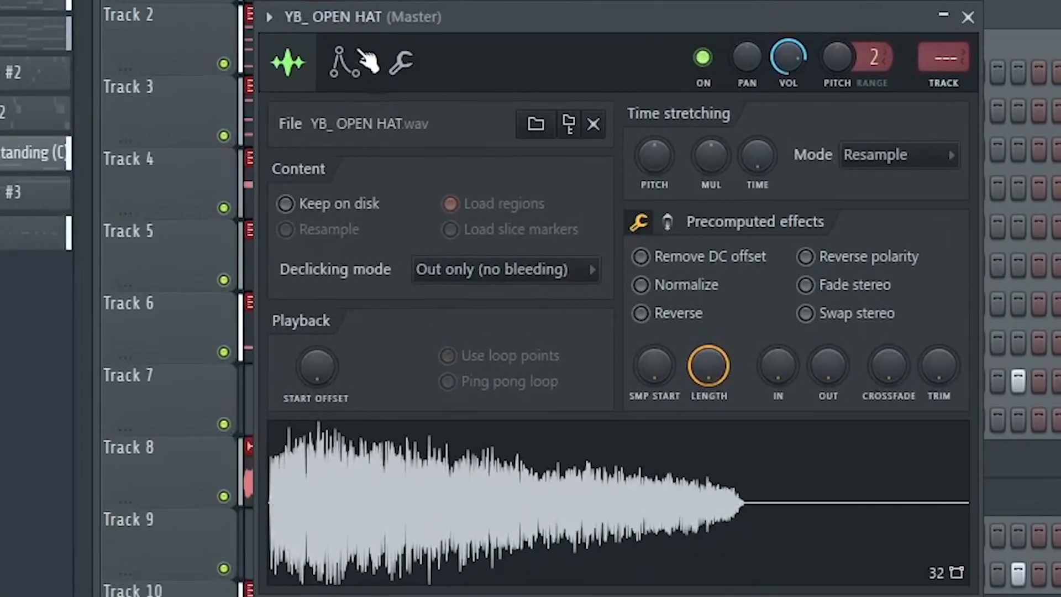
click(345, 62)
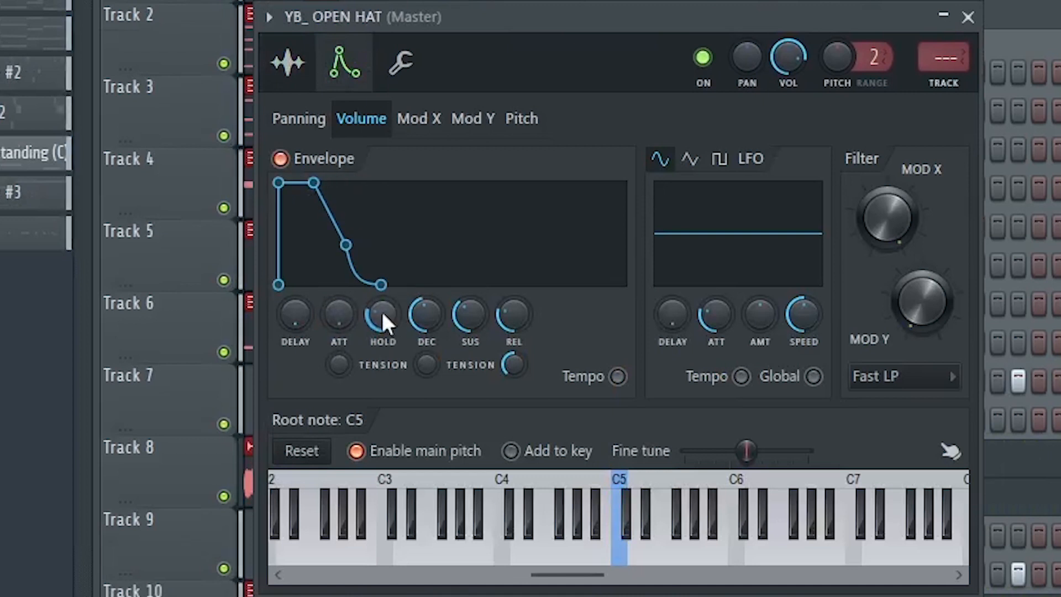
drag(382, 311, 431, 332)
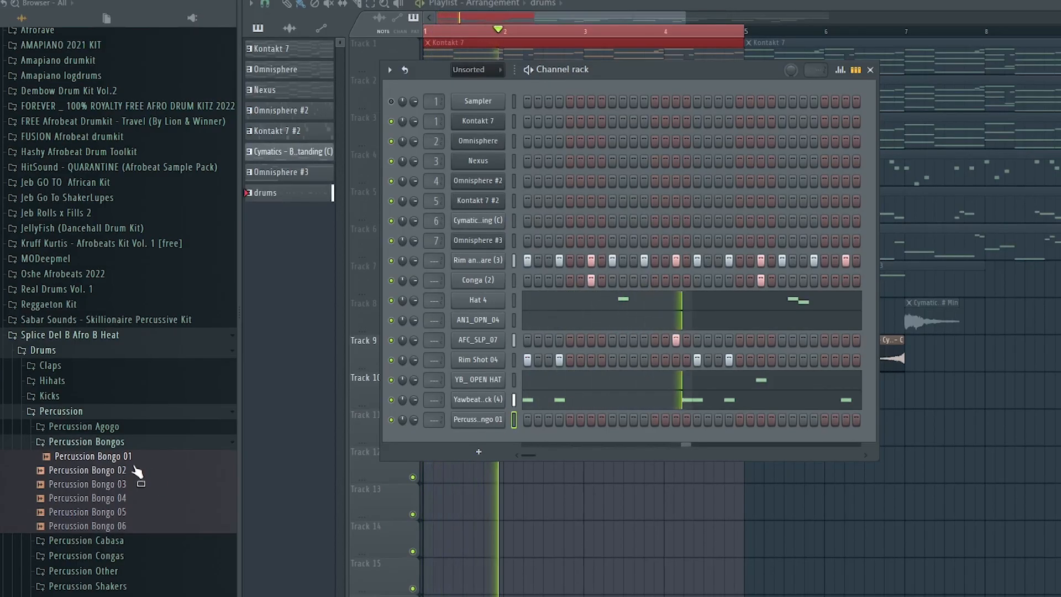
Add the Percussion Bongo 01 sample to the drums pattern.
drag(218, 452, 556, 443)
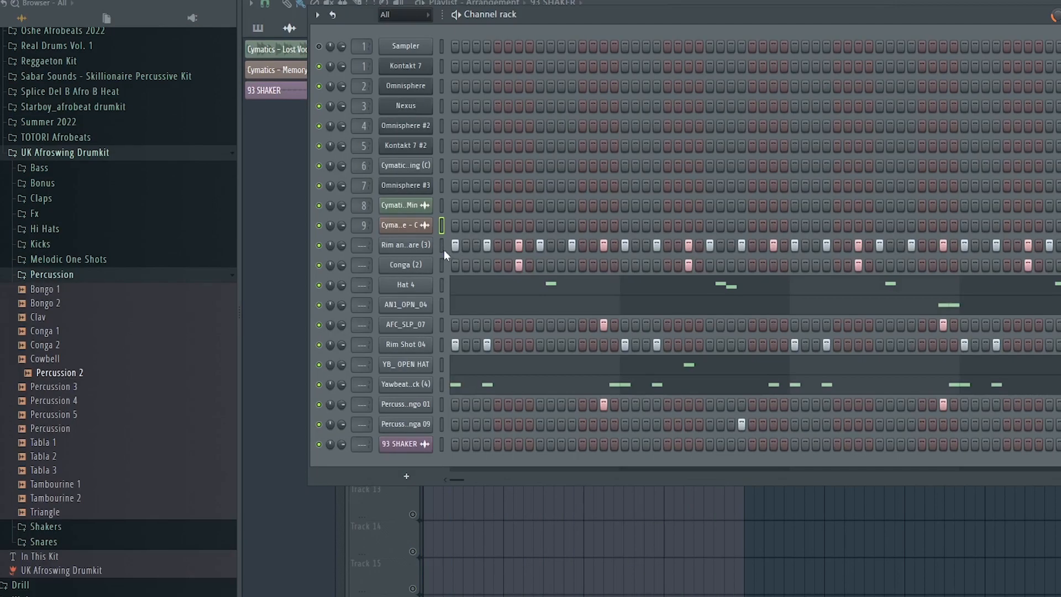
Select the drum channels and route them to consecutive mixer tracks starting from insert 14.
drag(442, 247, 440, 462)
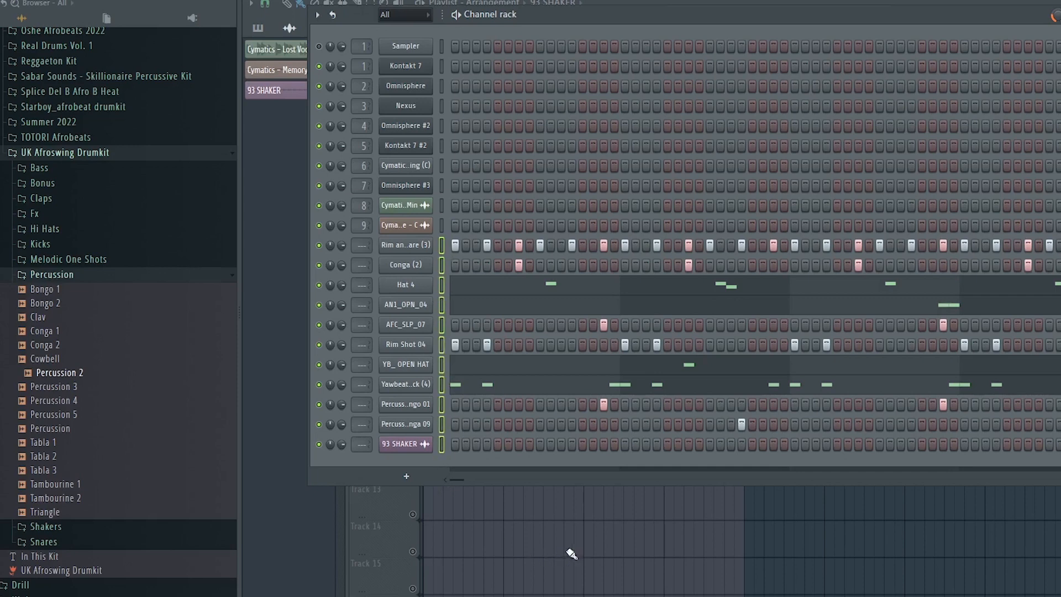
key(F9)
right_click(625, 244)
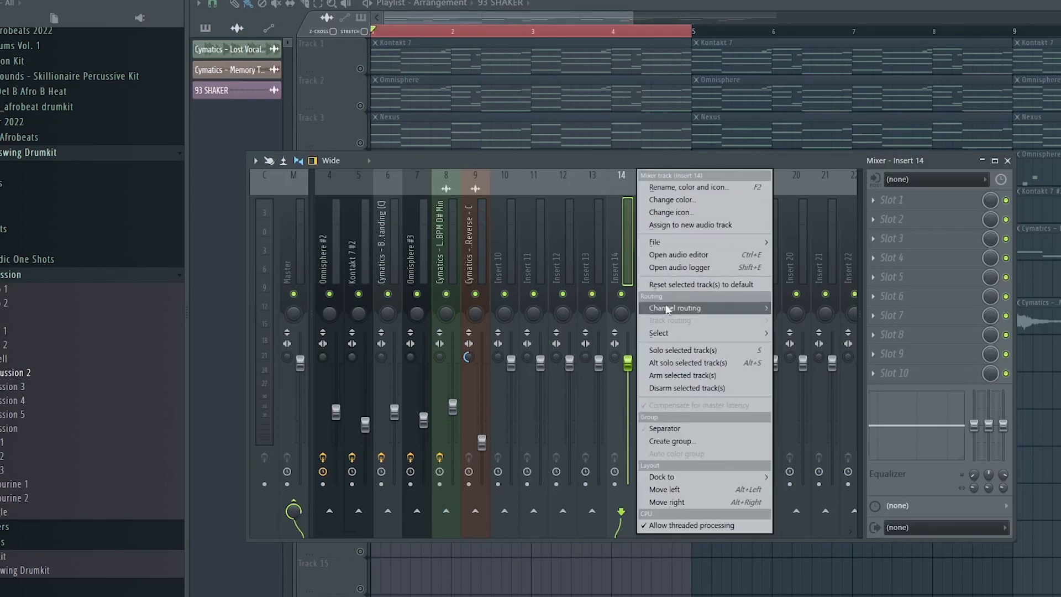
mouse_move(691, 310)
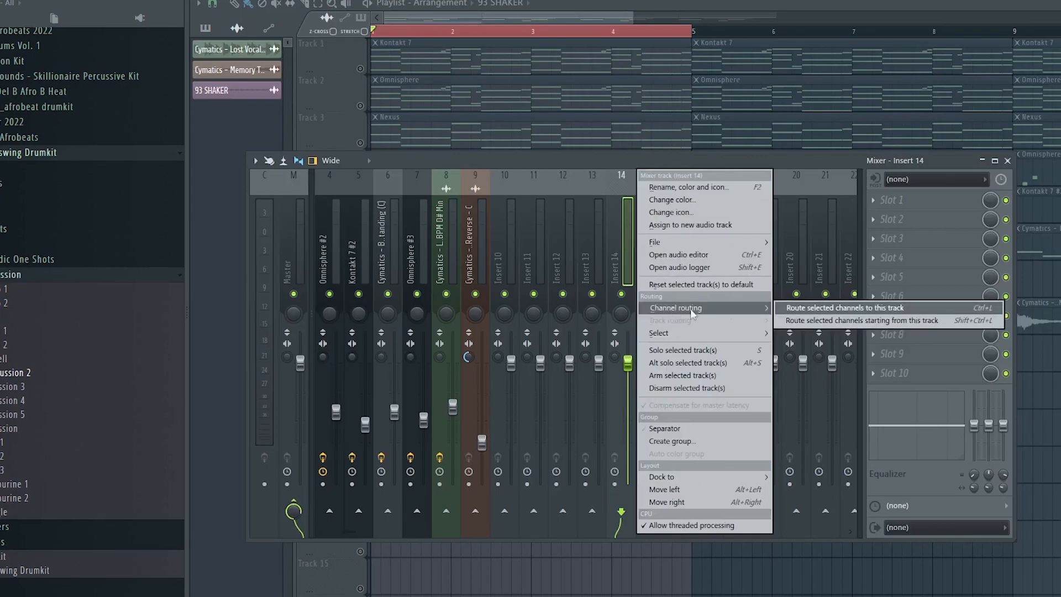
click(846, 320)
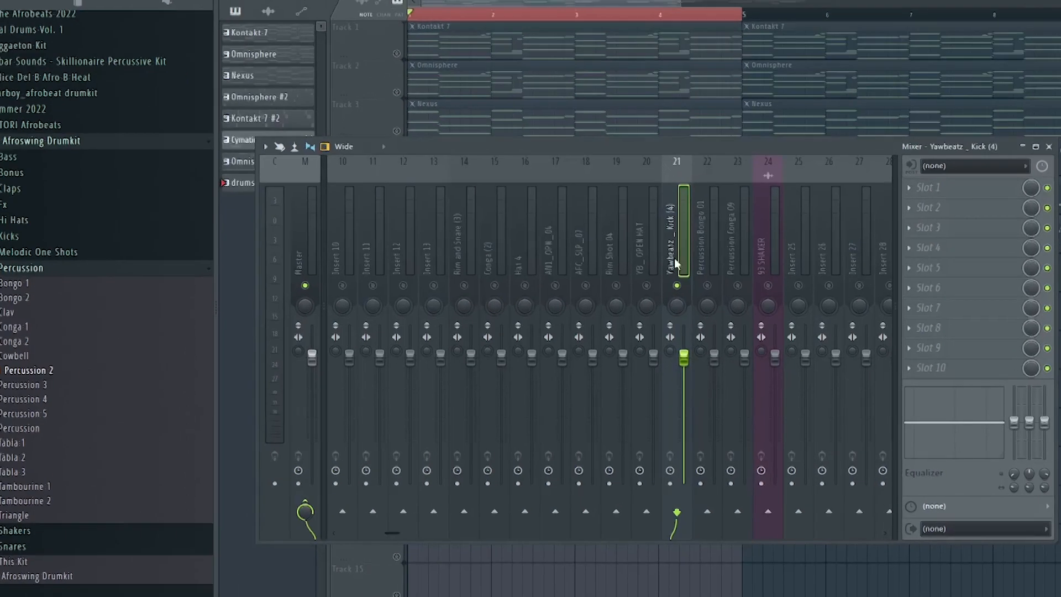
Play the beat and lower the Yawbeatz Kick (4) mixer track's volume fader.
key(space)
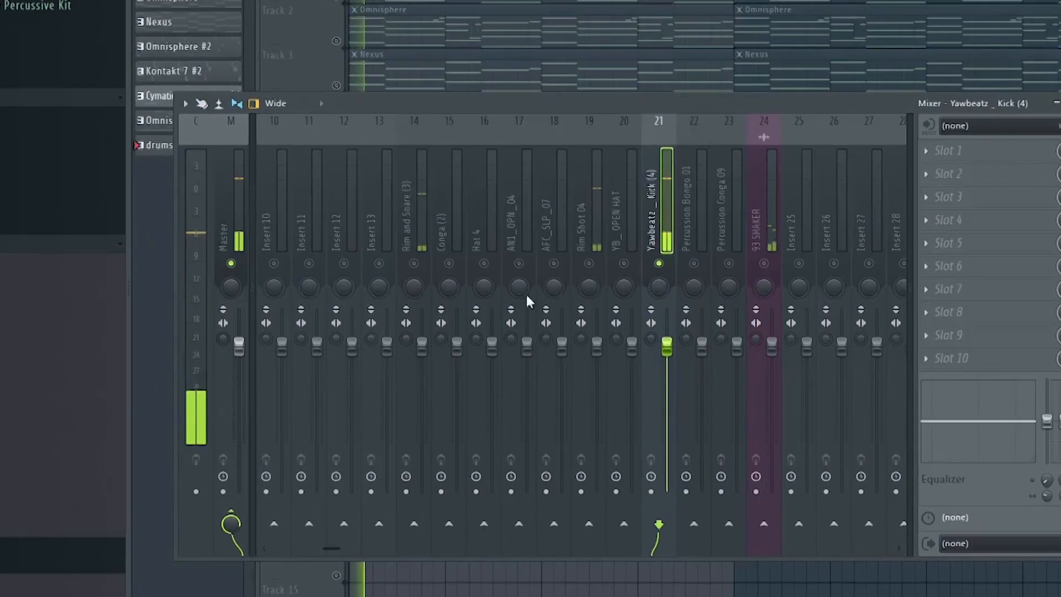
click(265, 293)
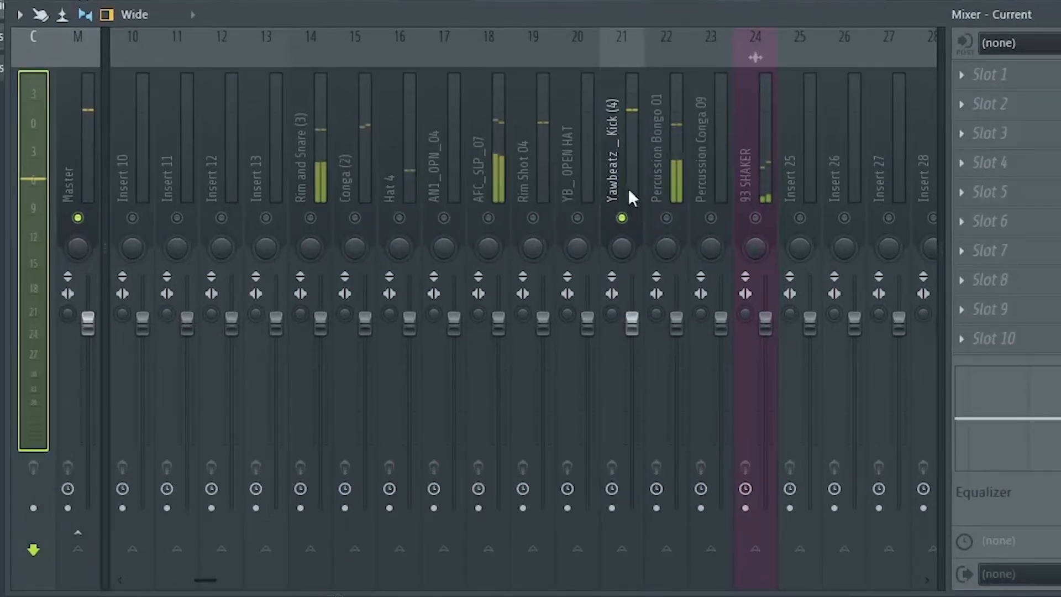
click(629, 196)
drag(633, 326, 633, 350)
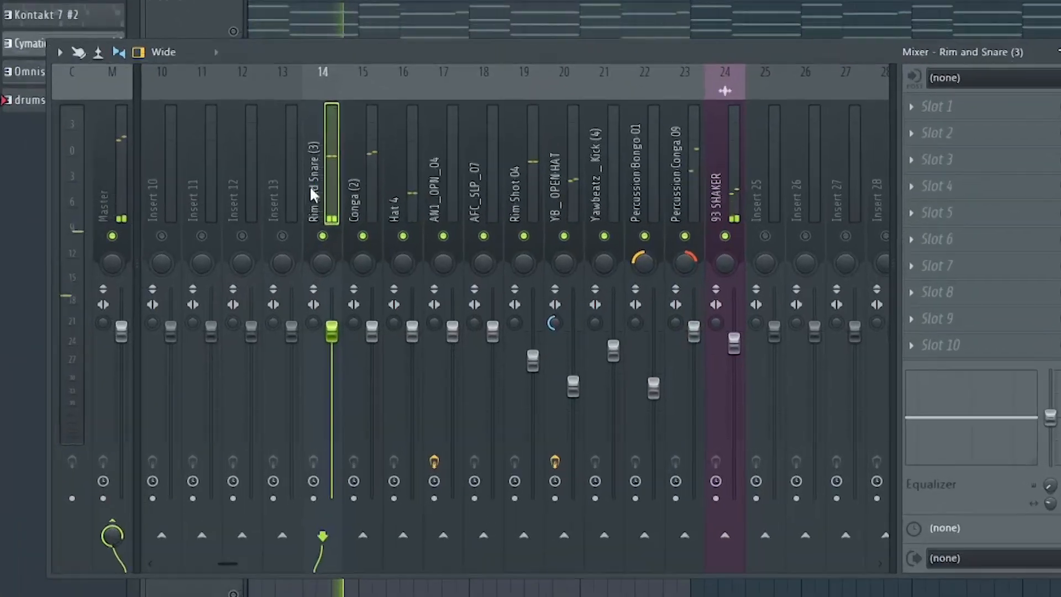
Select the drum mixer tracks from Rim and Snare (3) to 93 SHAKER and route them only to mixer track 26.
drag(312, 194, 739, 234)
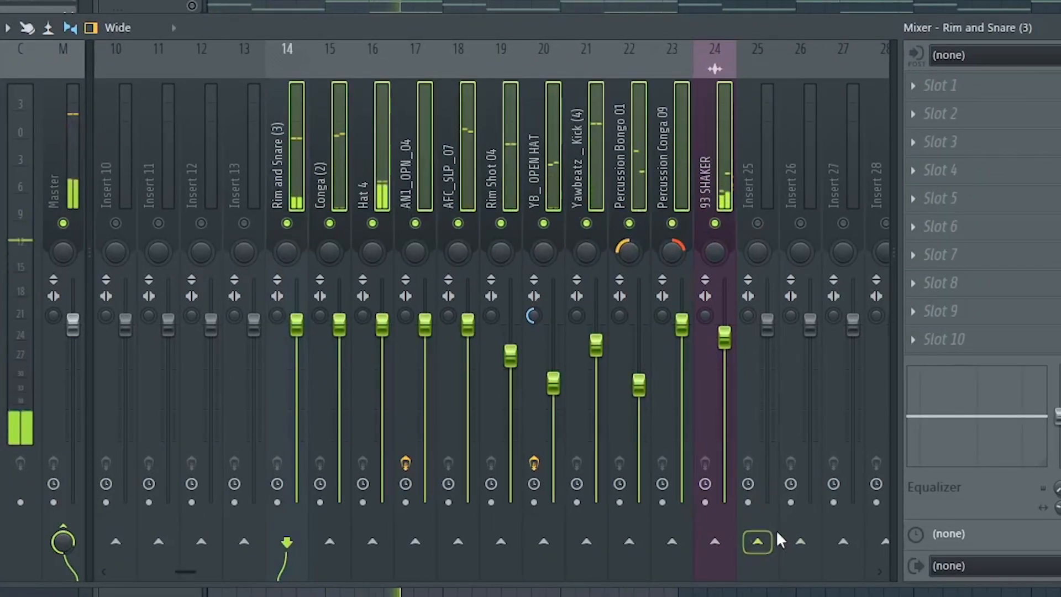
right_click(800, 541)
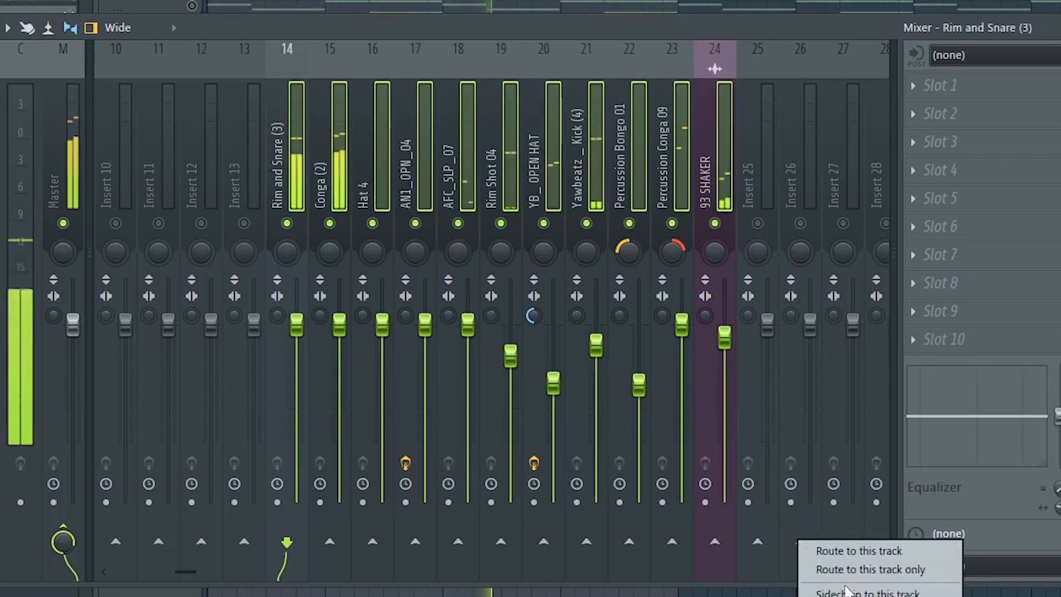
click(874, 575)
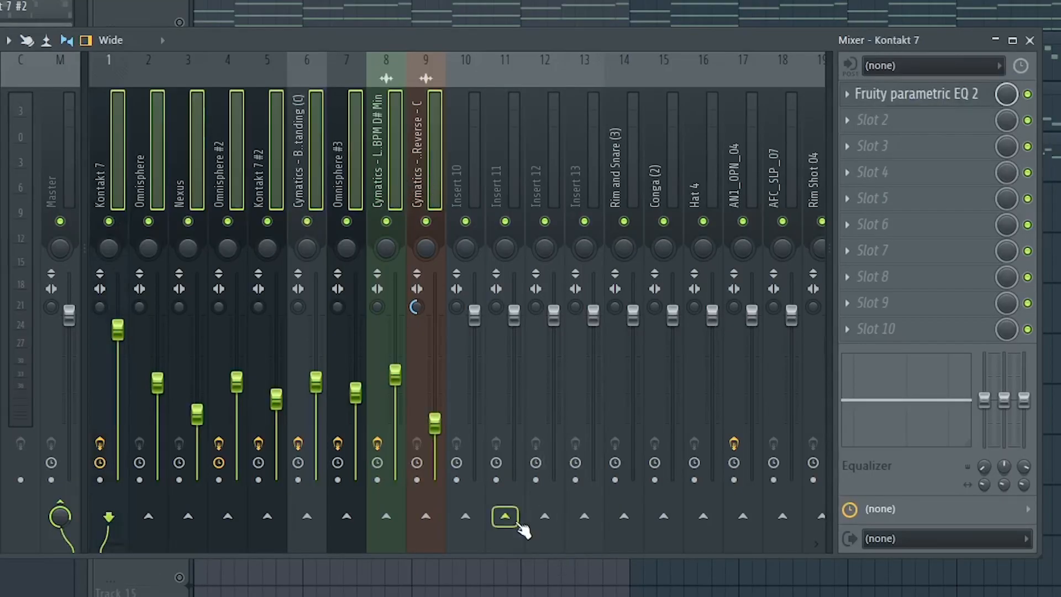
Route the selected instrument mixer tracks only to the melody bus and adjust two fader levels.
right_click(516, 523)
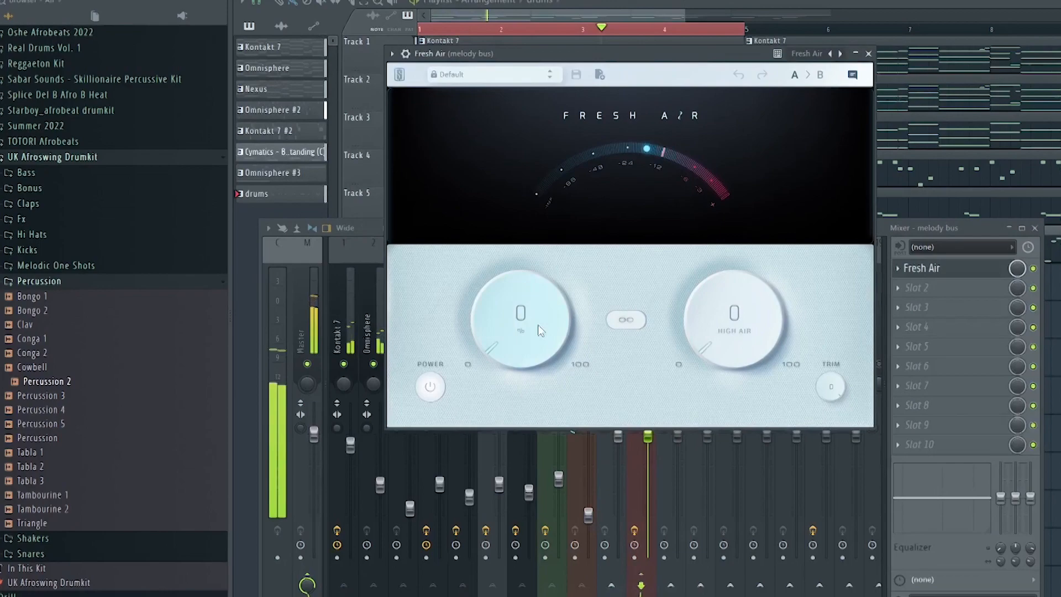
drag(517, 337, 516, 320)
drag(721, 360, 720, 328)
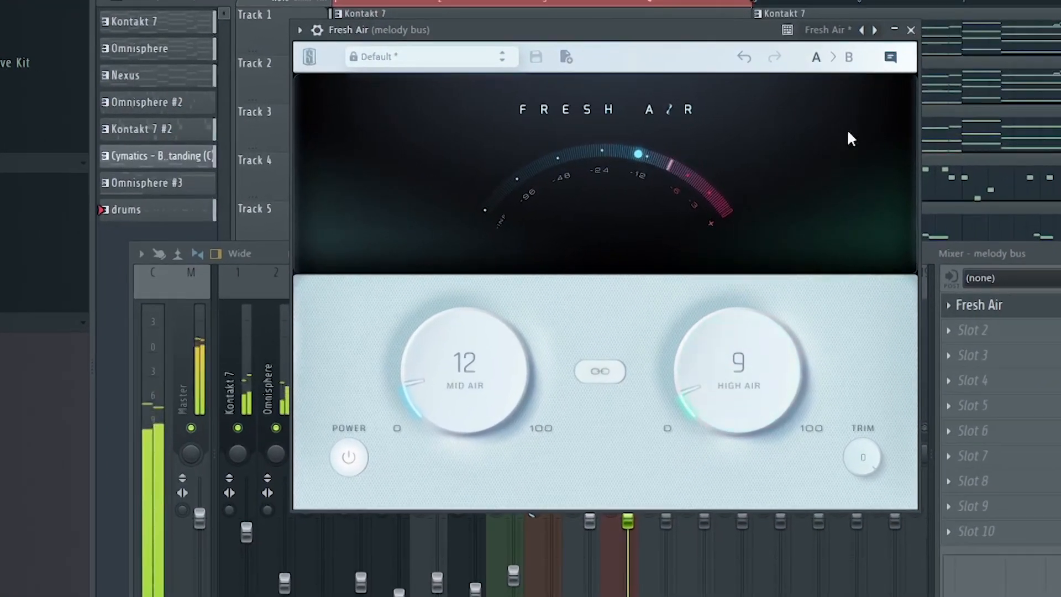
Set Fresh Air's High Air to 7 on the melody bus and nudge the Mid Air knob.
drag(734, 386, 744, 406)
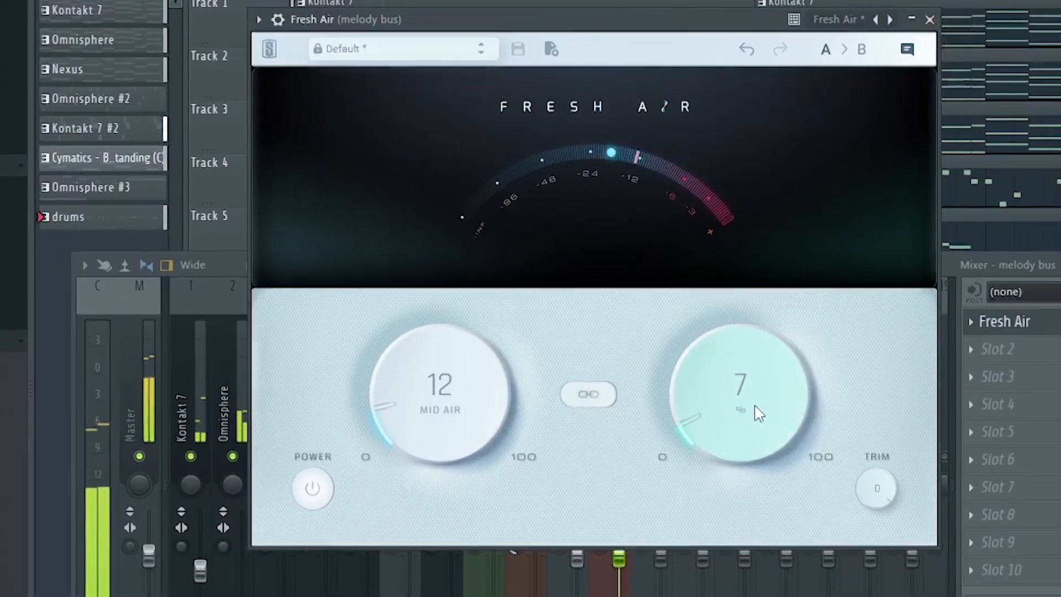
drag(434, 397, 439, 385)
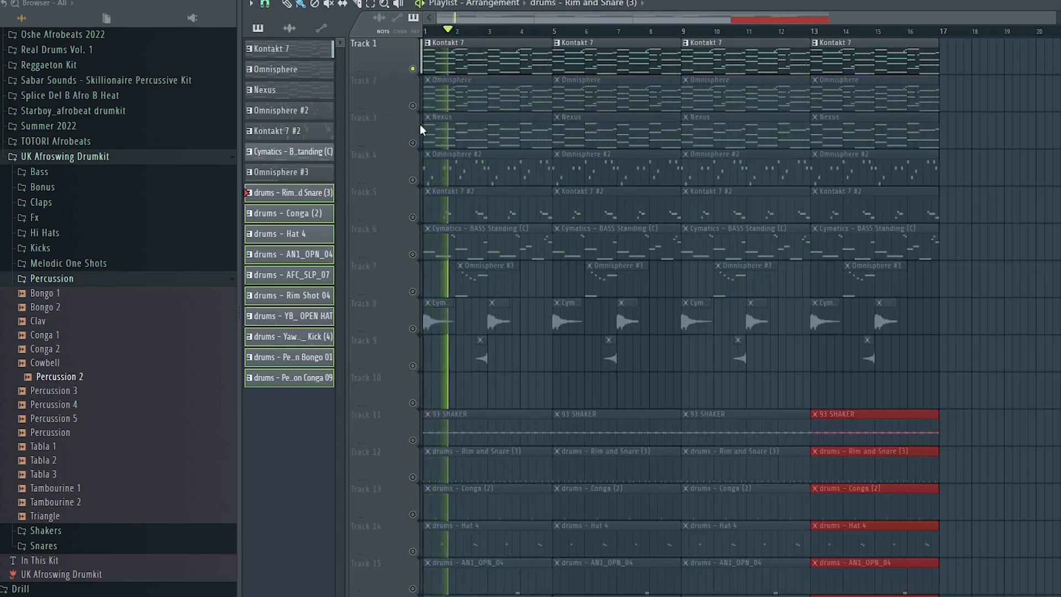
Unmute tracks 2 and 3 in the playlist.
click(412, 106)
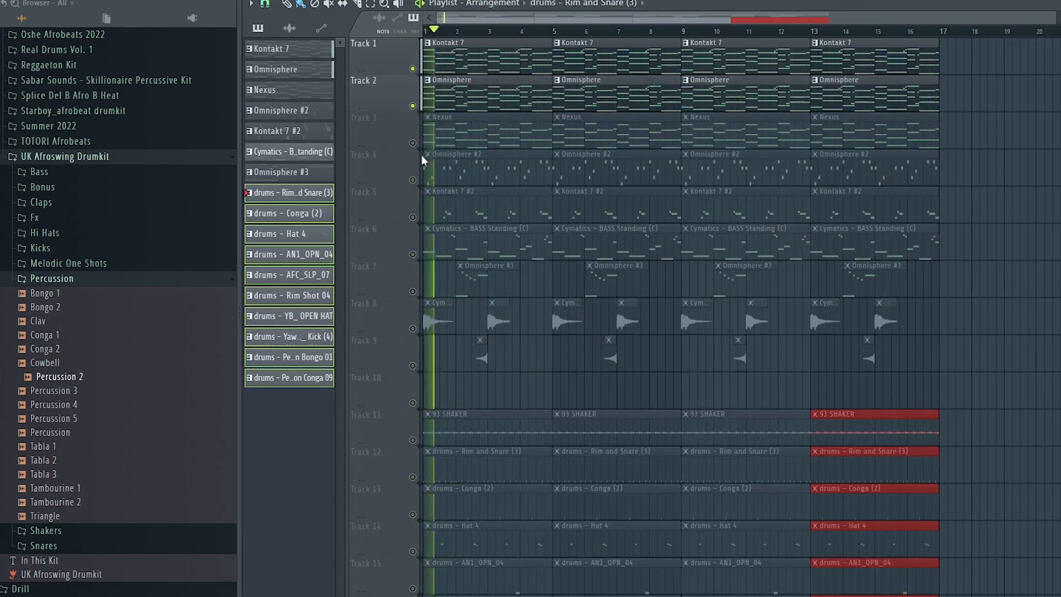
click(412, 143)
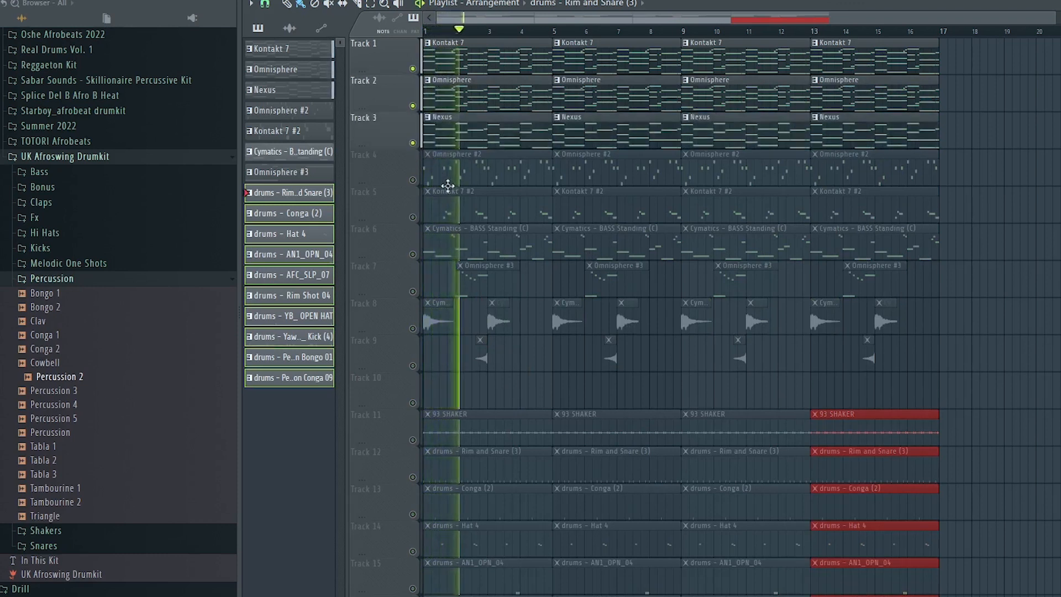